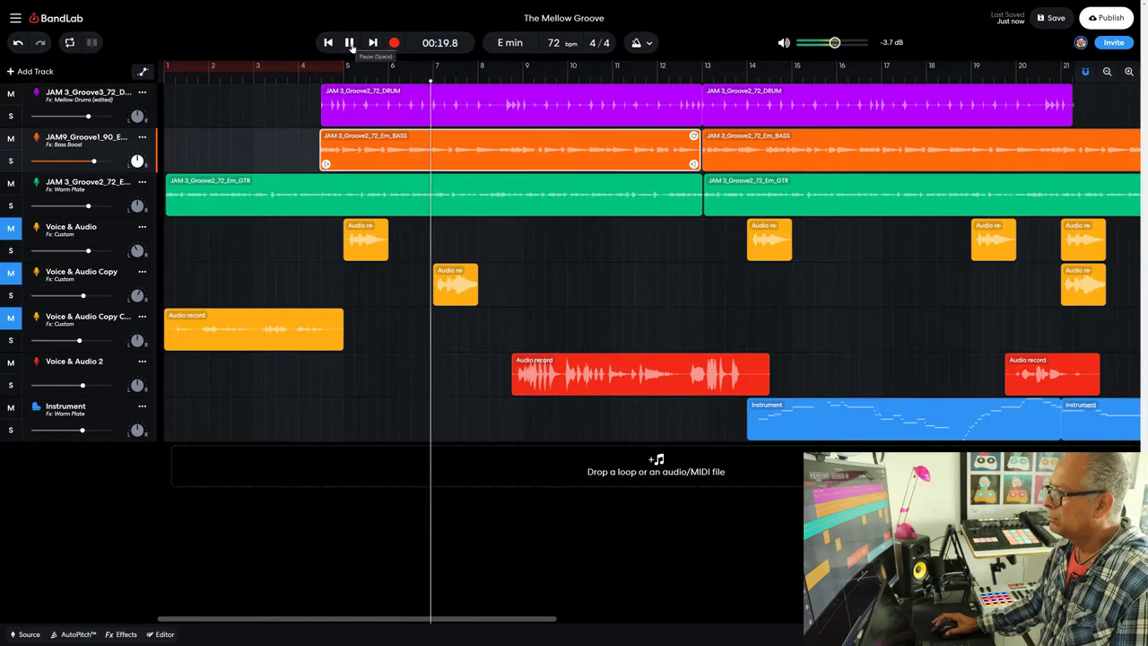
Pause playback, nudge the JAM 3_Groove2_72_DRUM clip slightly earlier, and put the playhead at bar 5
left_click(351, 43)
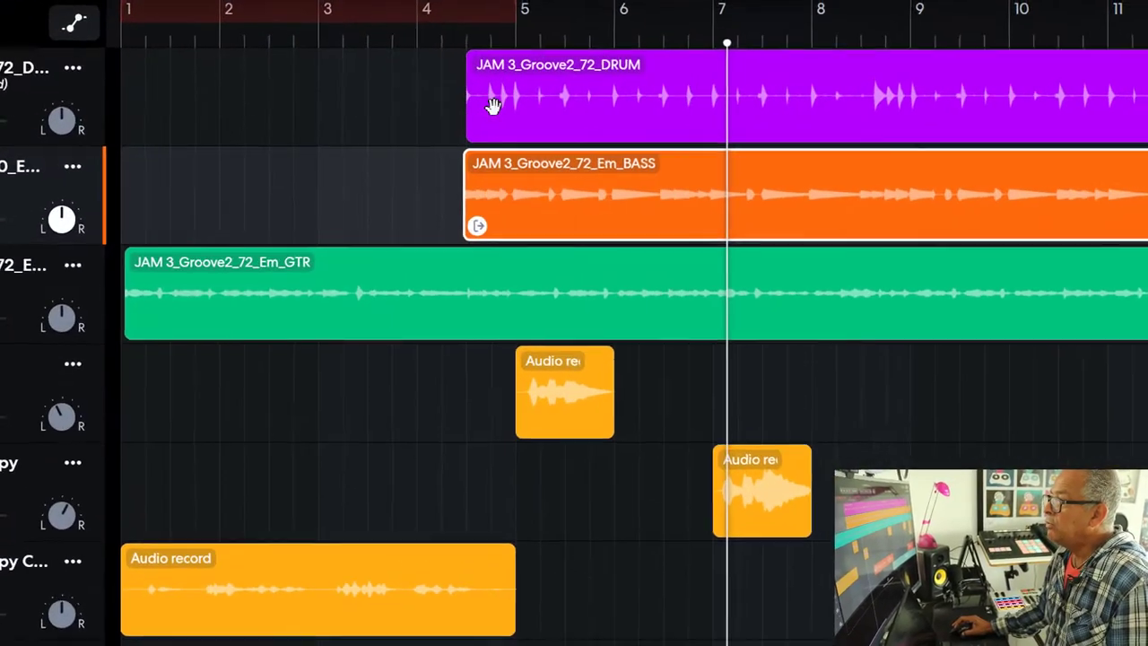
mouse_move(505, 108)
left_mouse_down()
mouse_move(489, 110)
mouse_move(517, 118)
left_mouse_up()
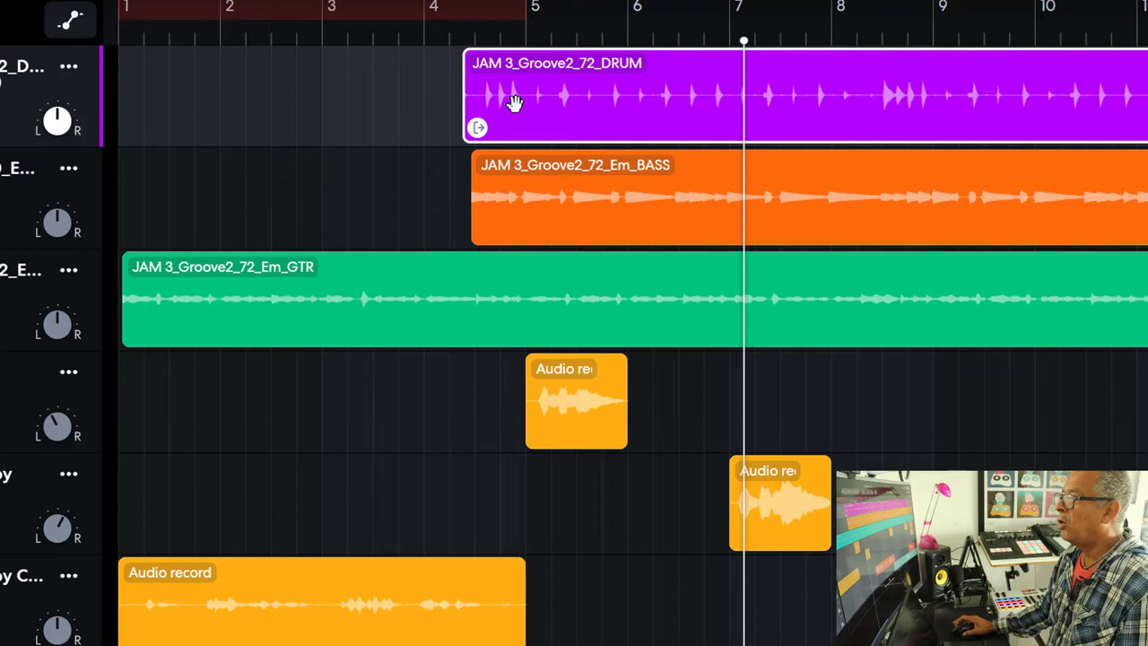
left_click(526, 38)
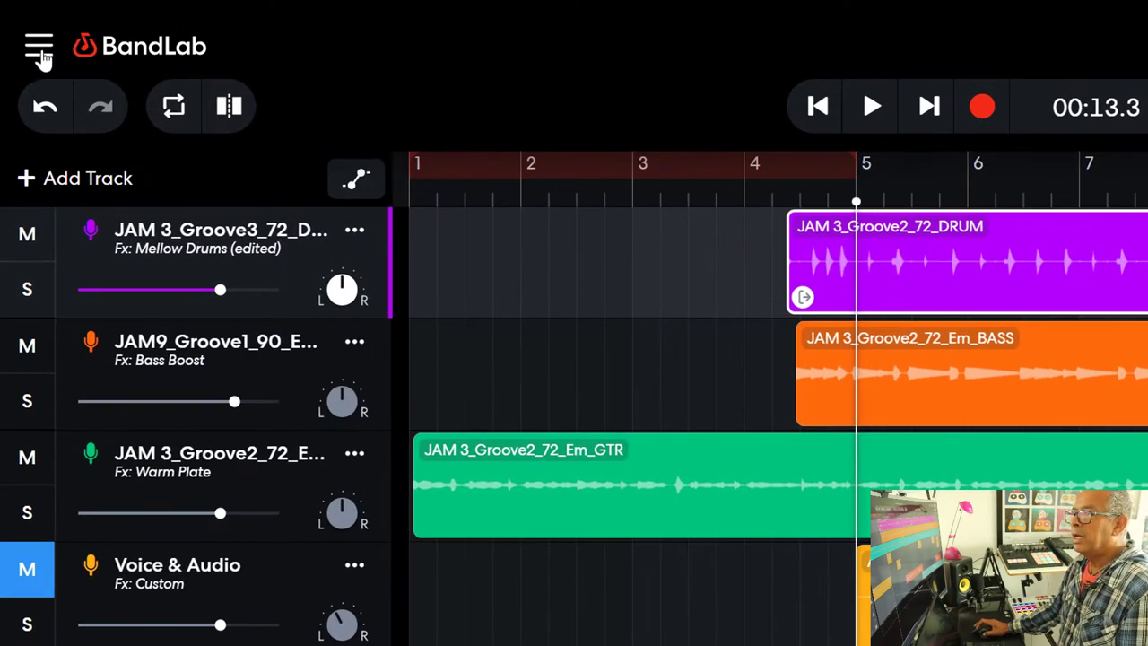
Choose Bar under View > Grid Size in the main menu
left_click(40, 52)
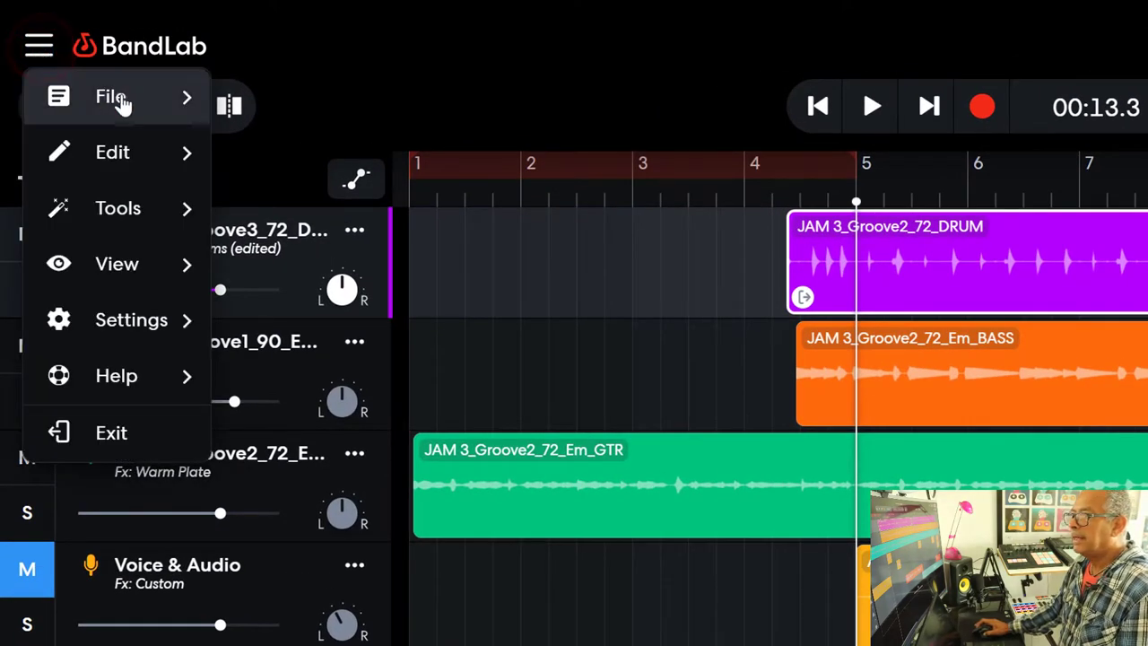
mouse_move(130, 267)
mouse_move(327, 269)
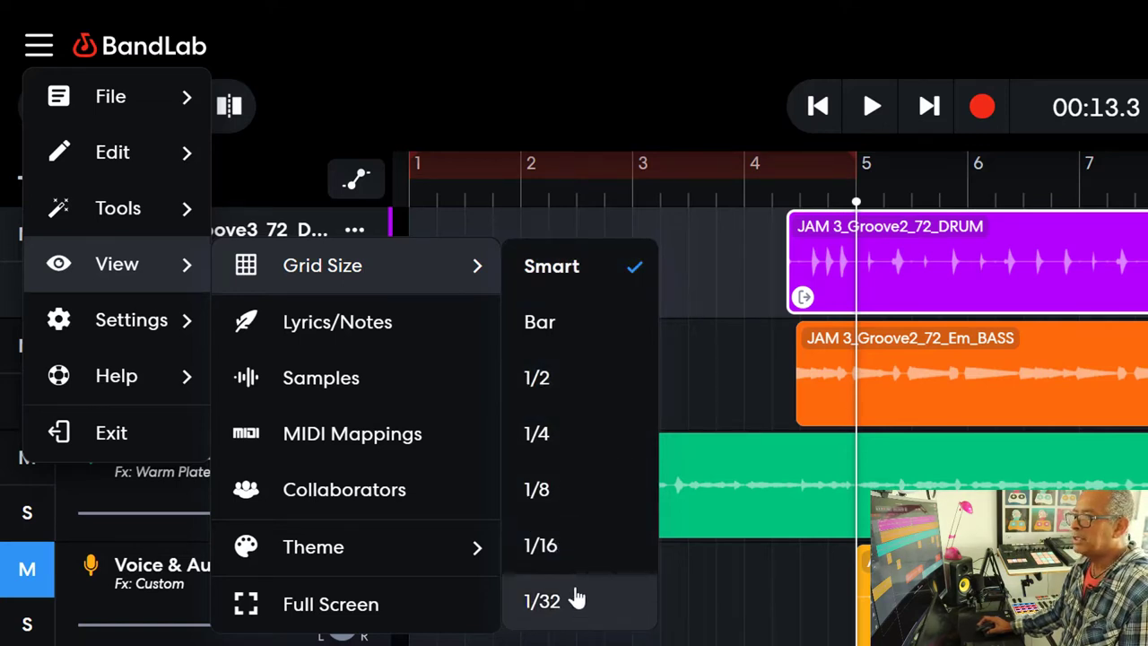
left_click(543, 326)
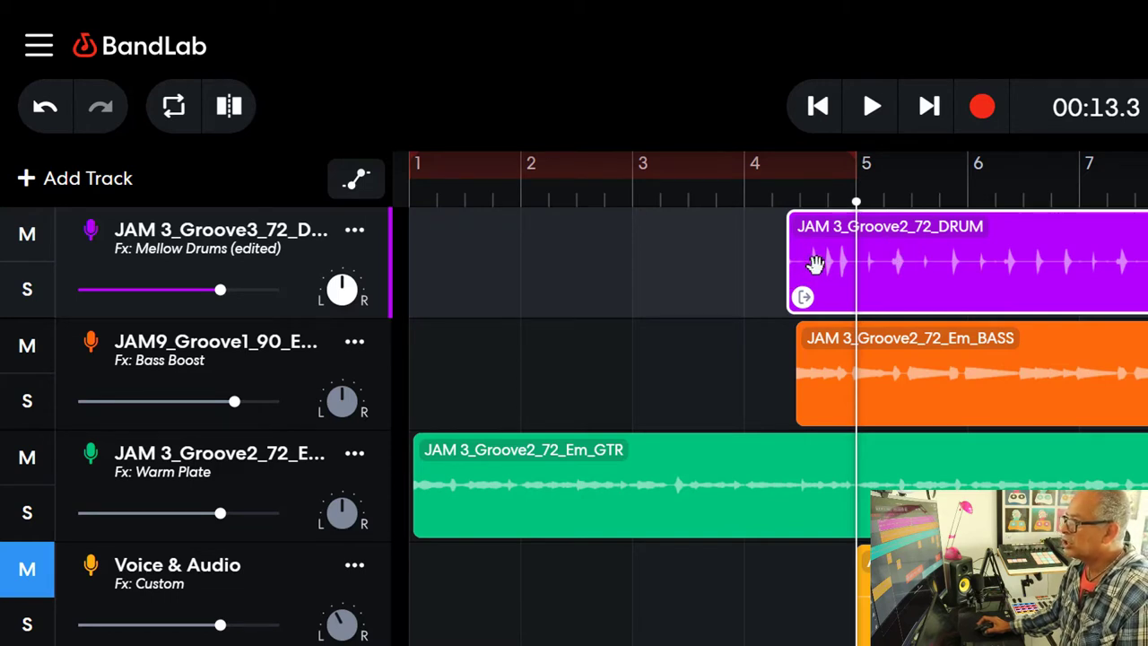
Snap the DRUM clip to bar 4, then move it to start exactly on bar 3
left_click_drag(823, 259, 816, 258)
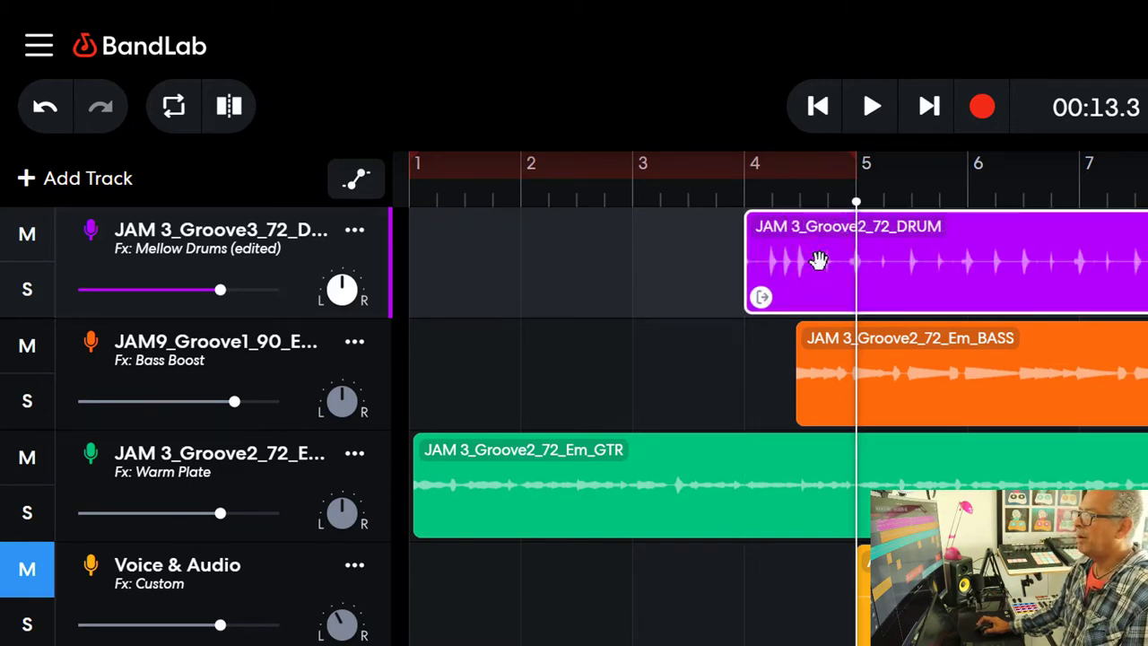
left_click(746, 199)
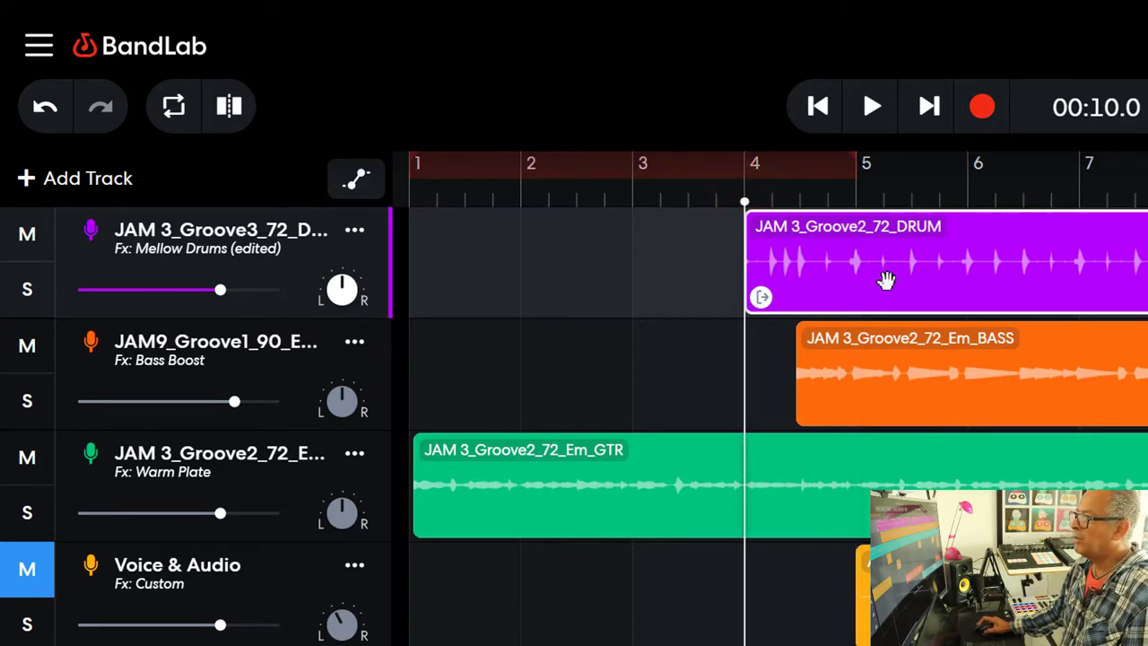
left_click_drag(882, 279, 823, 277)
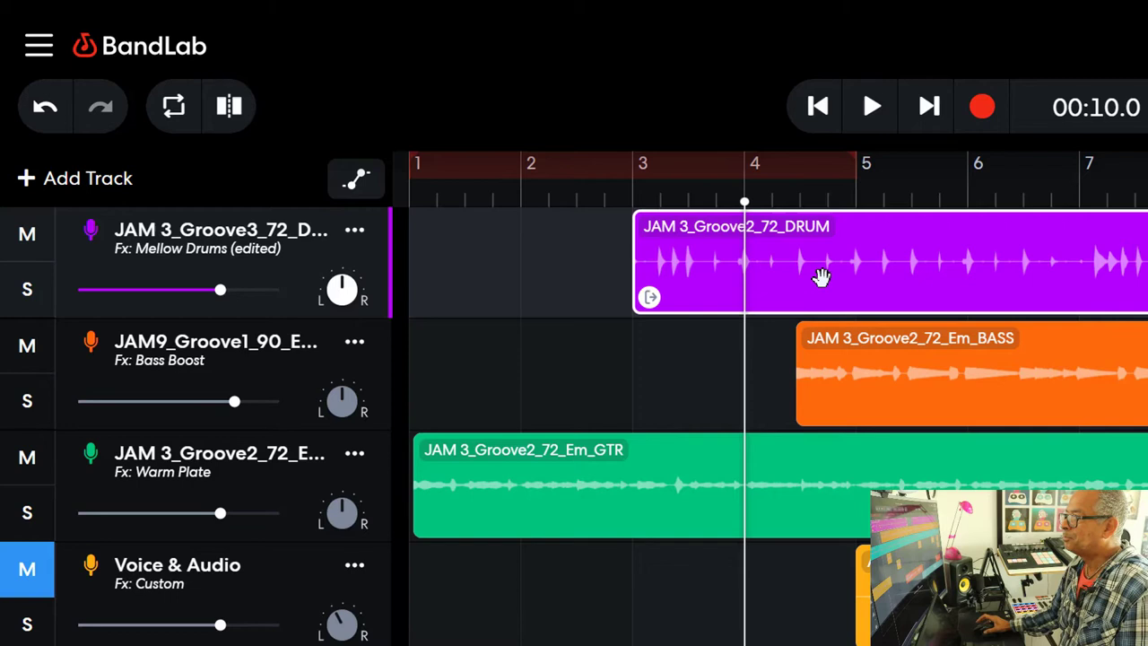
Move the DRUM clip to about bar 4.5 and switch the grid size to 1/4
left_click_drag(822, 277, 989, 277)
left_click(39, 45)
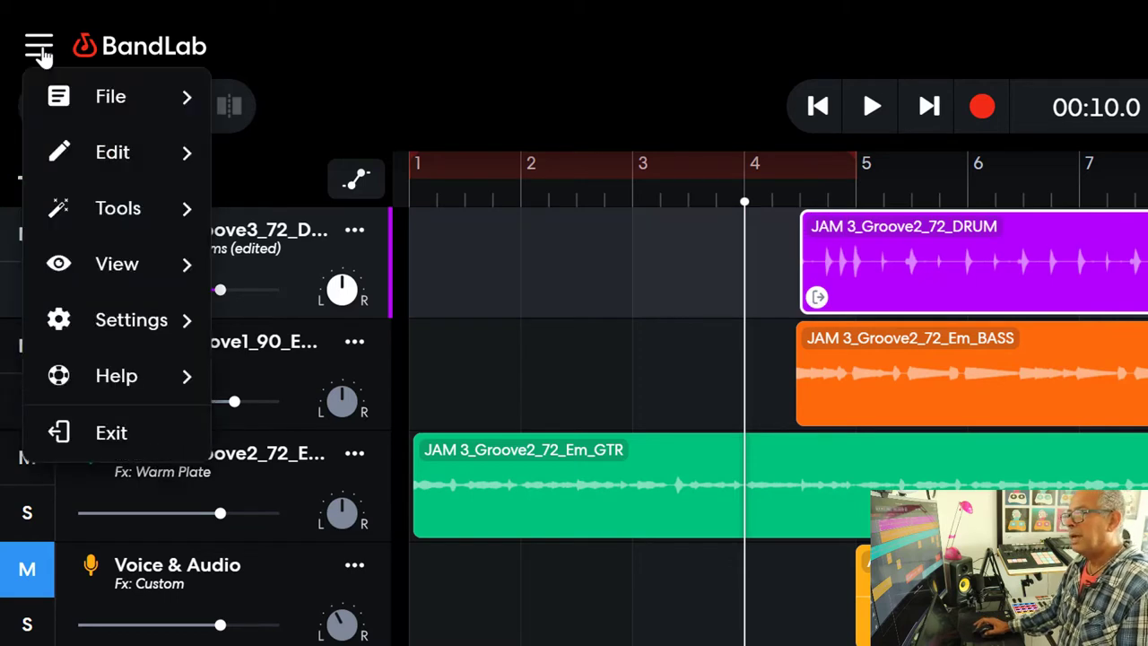
mouse_move(148, 261)
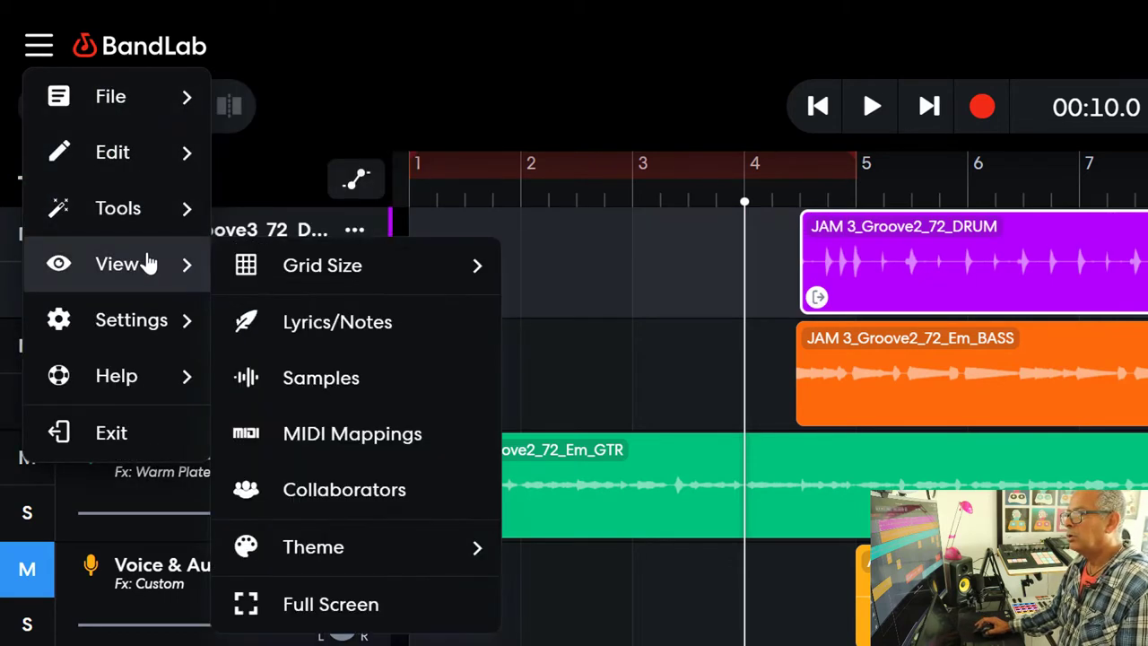
mouse_move(313, 264)
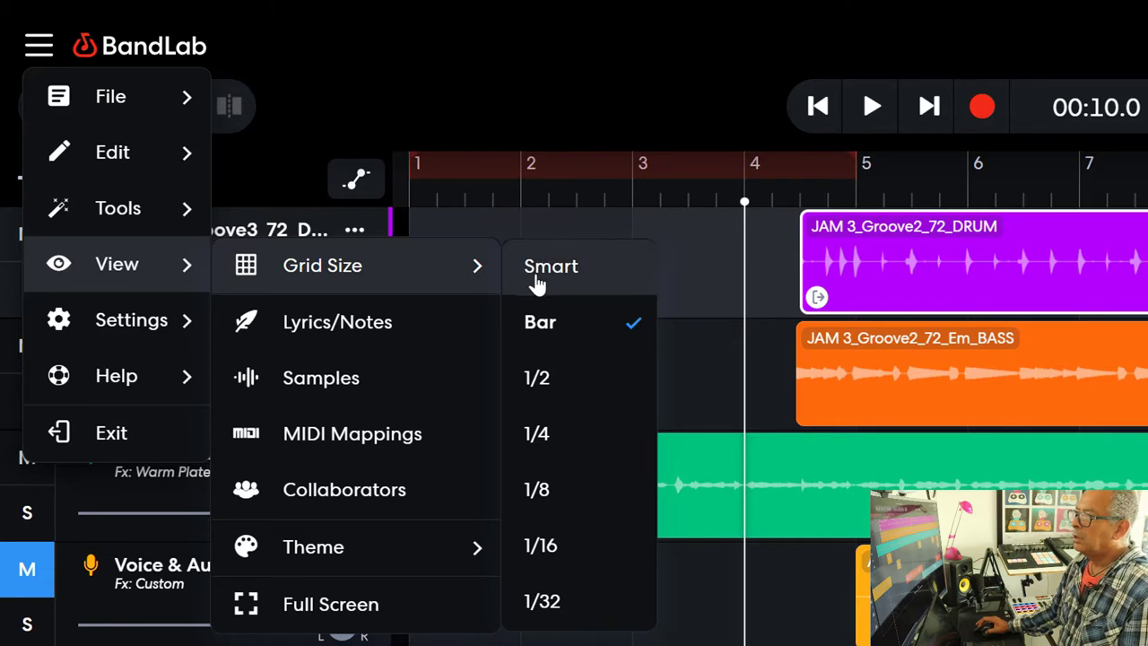
left_click(549, 437)
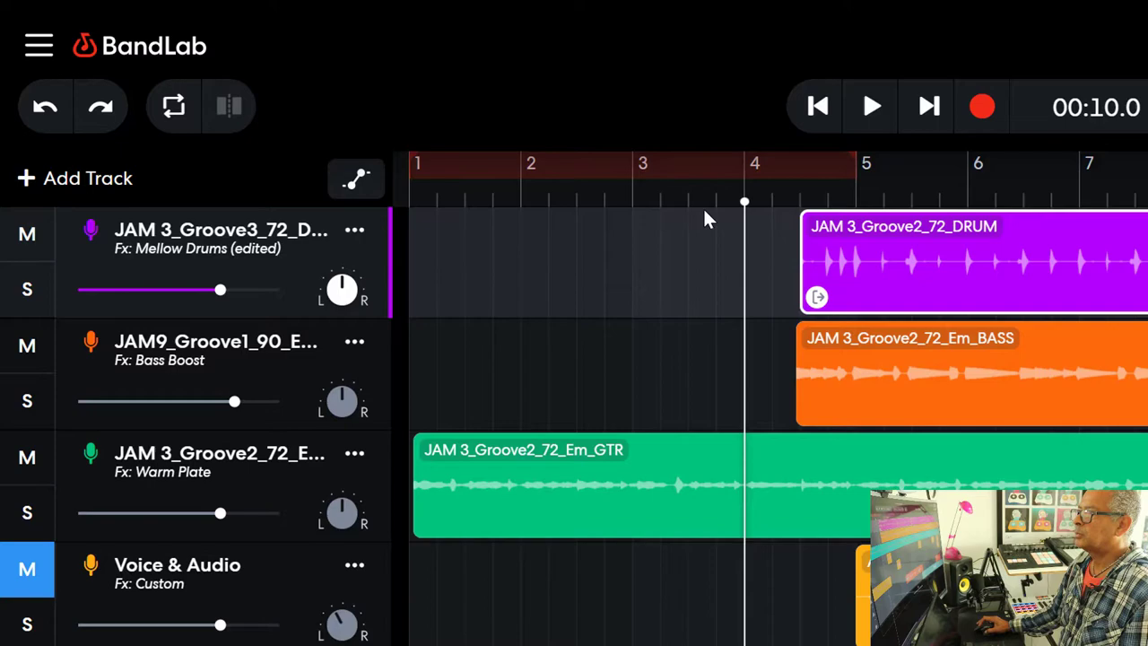
Snap the green GTR clip to the start of bar 1, then zoom out to show bars 1–11
left_click(626, 483)
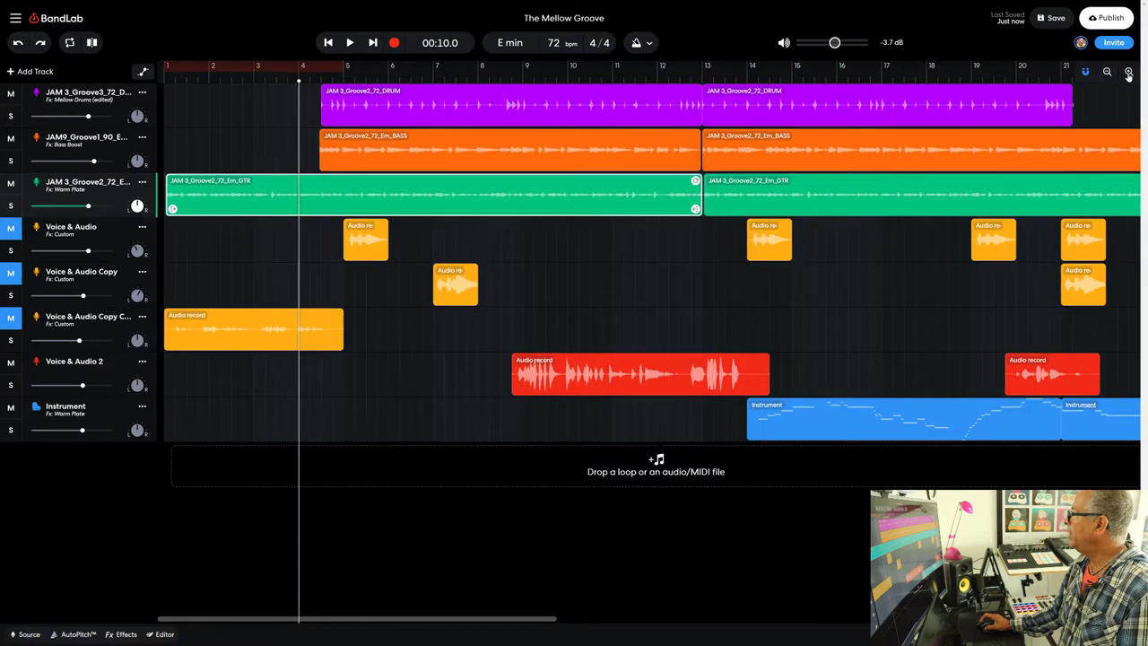
scroll(442, 431, "up", 3)
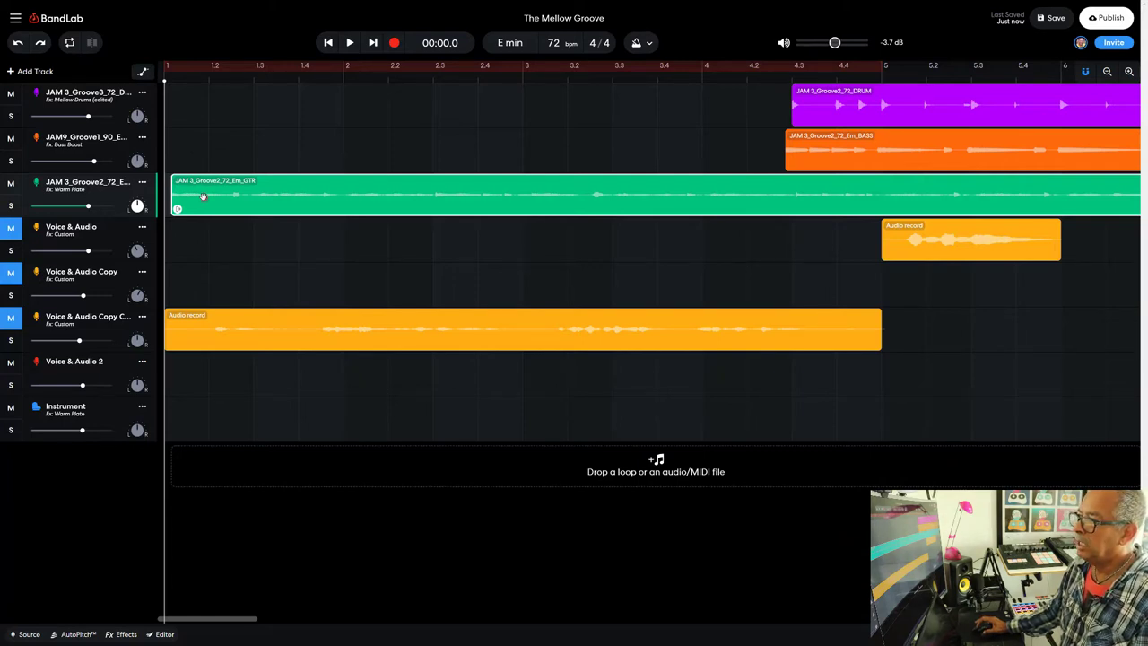
left_click_drag(203, 196, 229, 189)
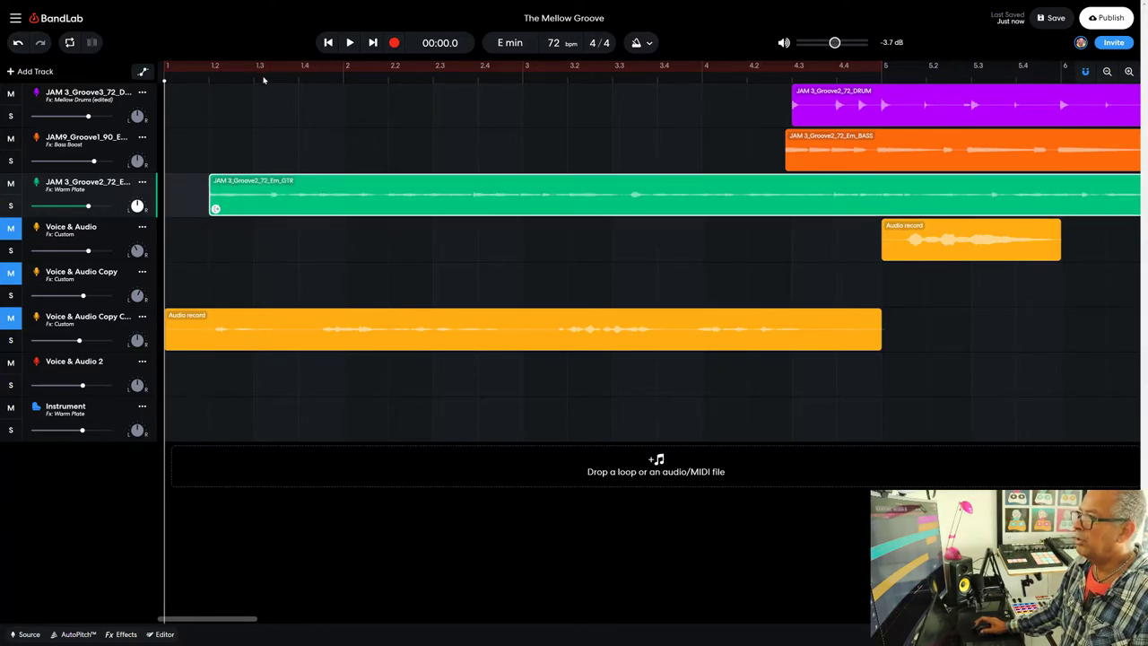
mouse_move(233, 205)
left_mouse_down()
mouse_move(297, 197)
mouse_move(223, 197)
left_mouse_up()
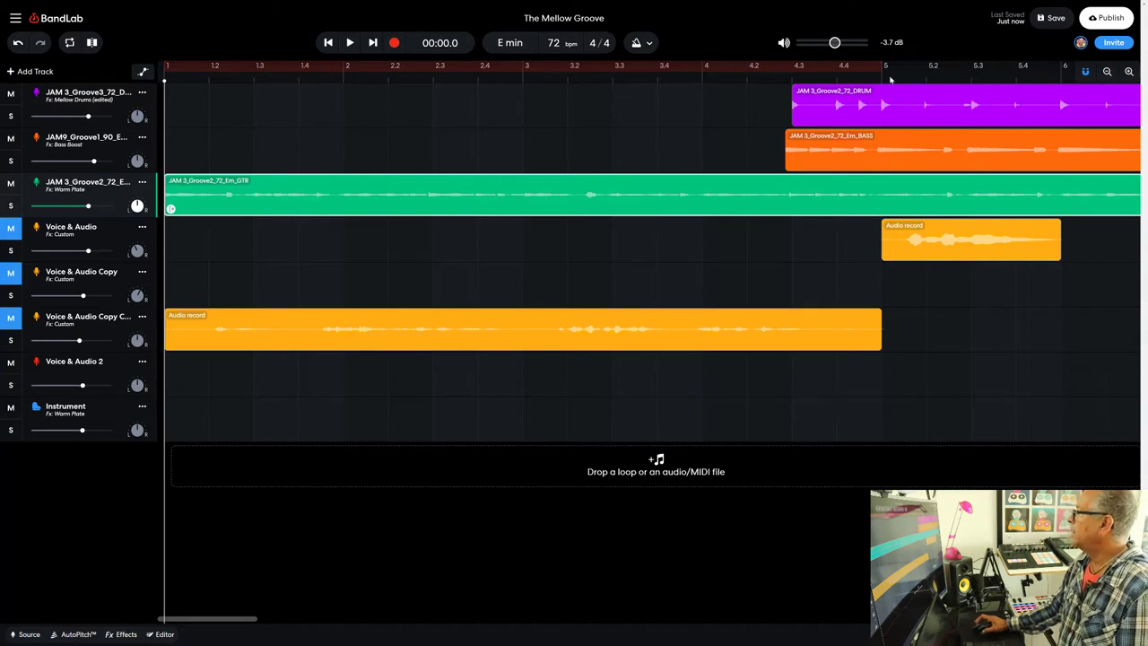
left_click(1108, 70)
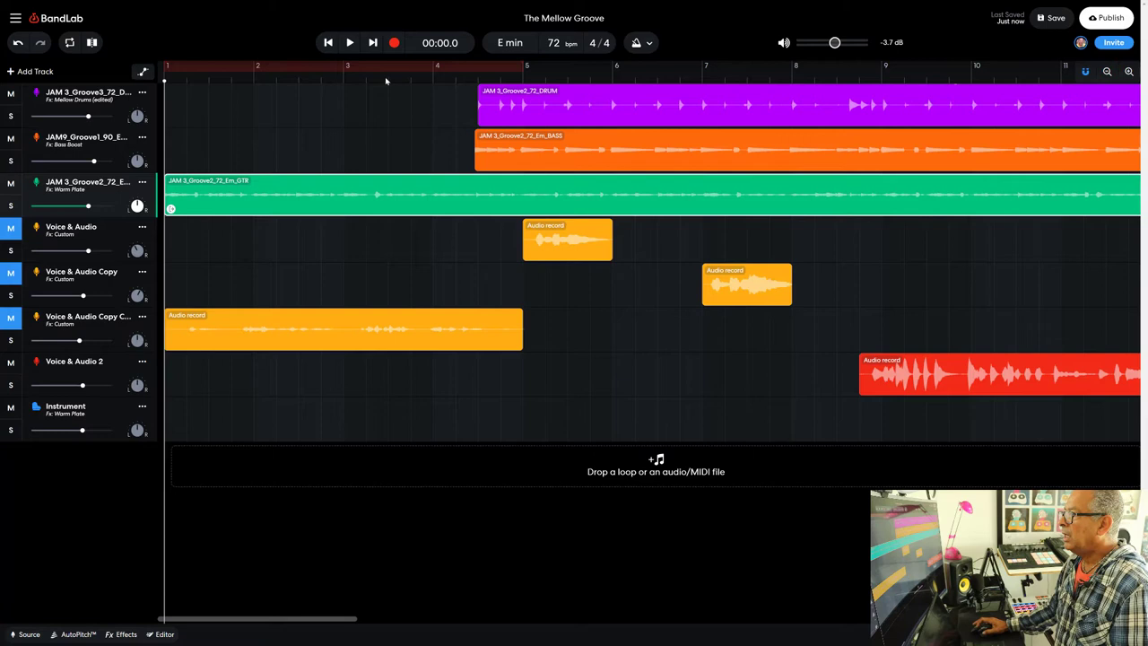
left_click(350, 43)
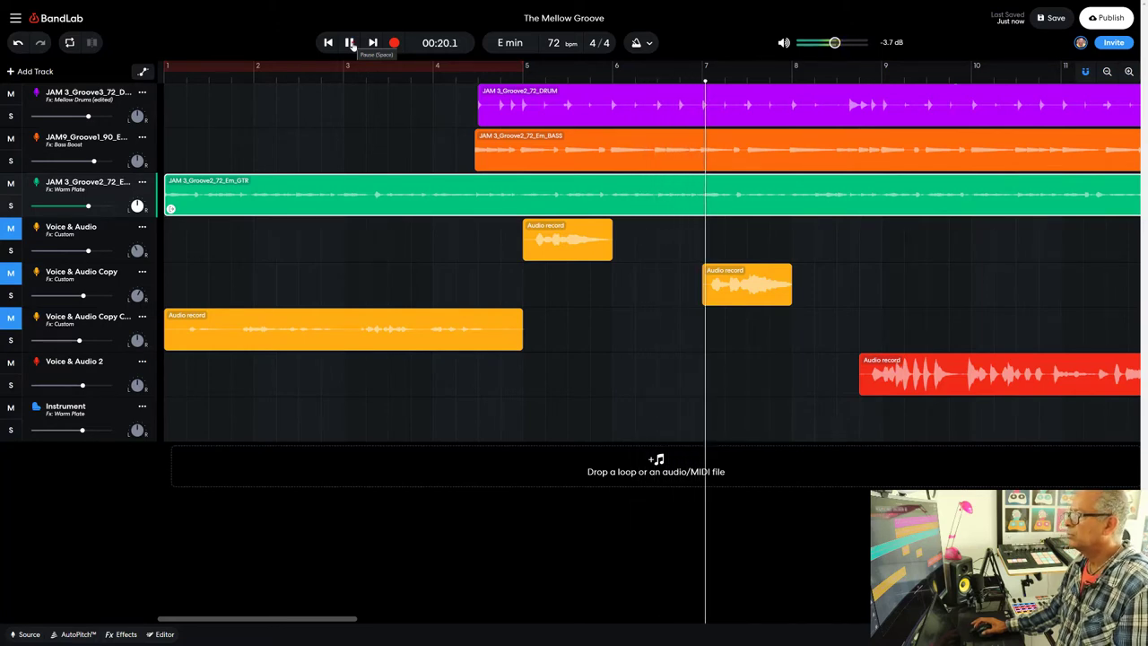
left_click(351, 43)
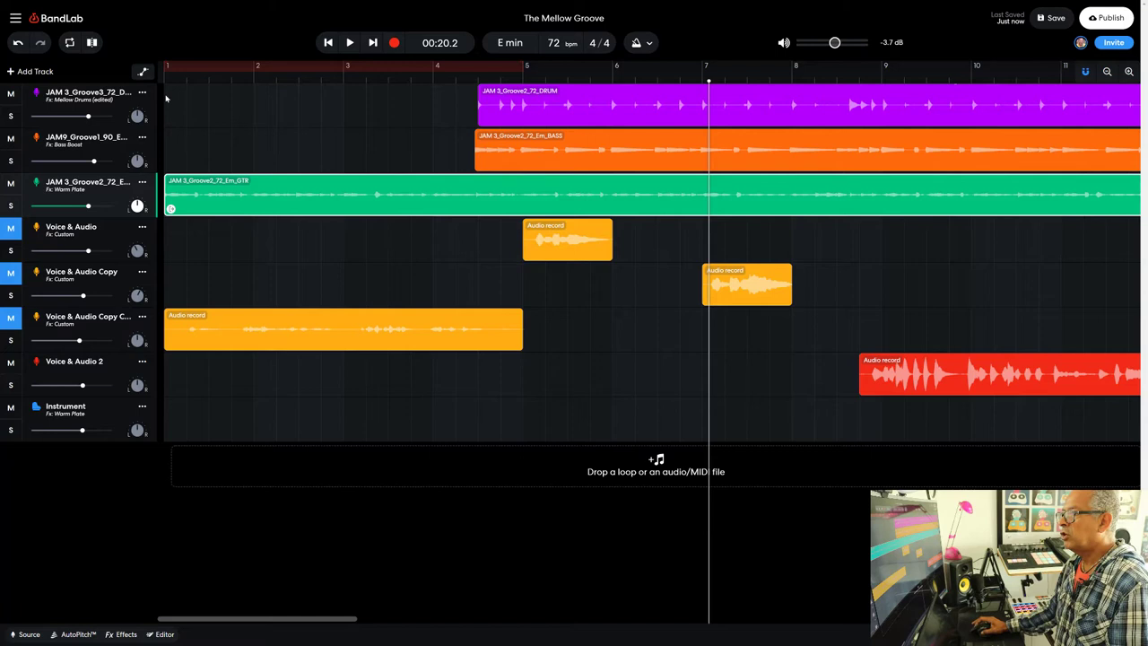
Solo the drum track and play it from bar 4, then pause
left_click(11, 117)
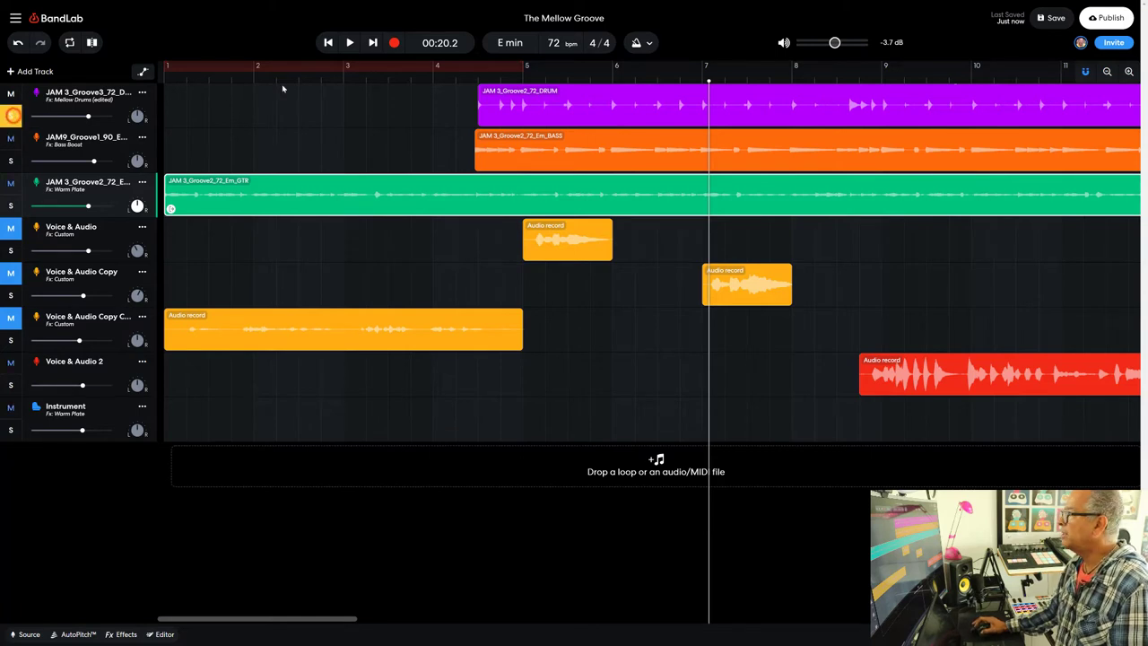
left_click(433, 79)
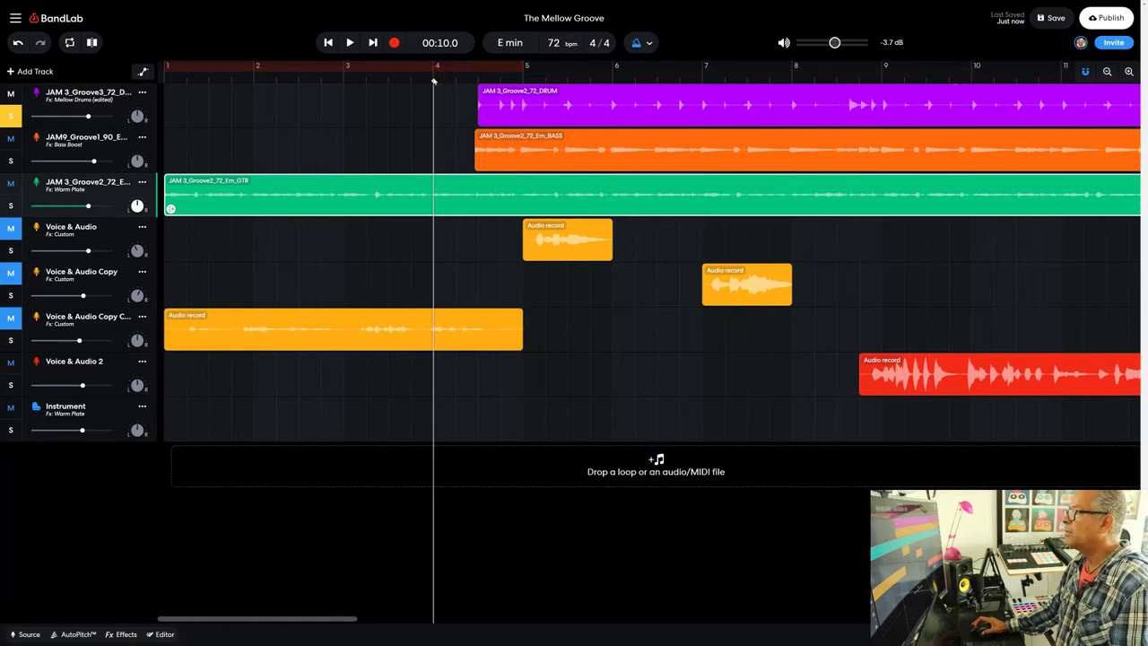
key("space")
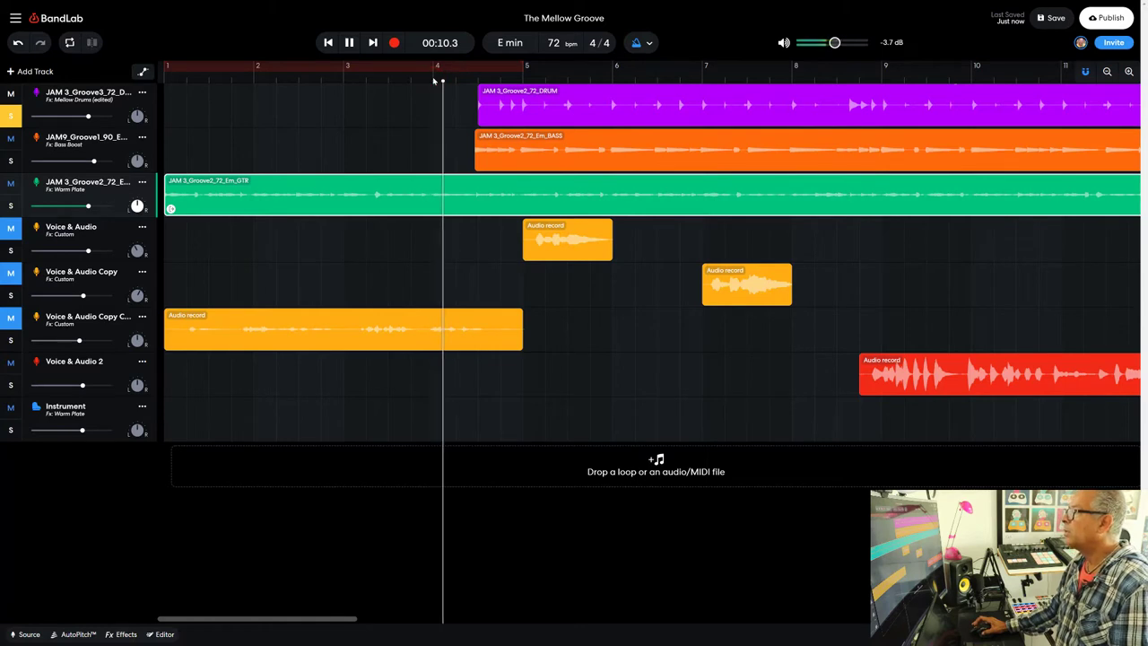
left_click(350, 43)
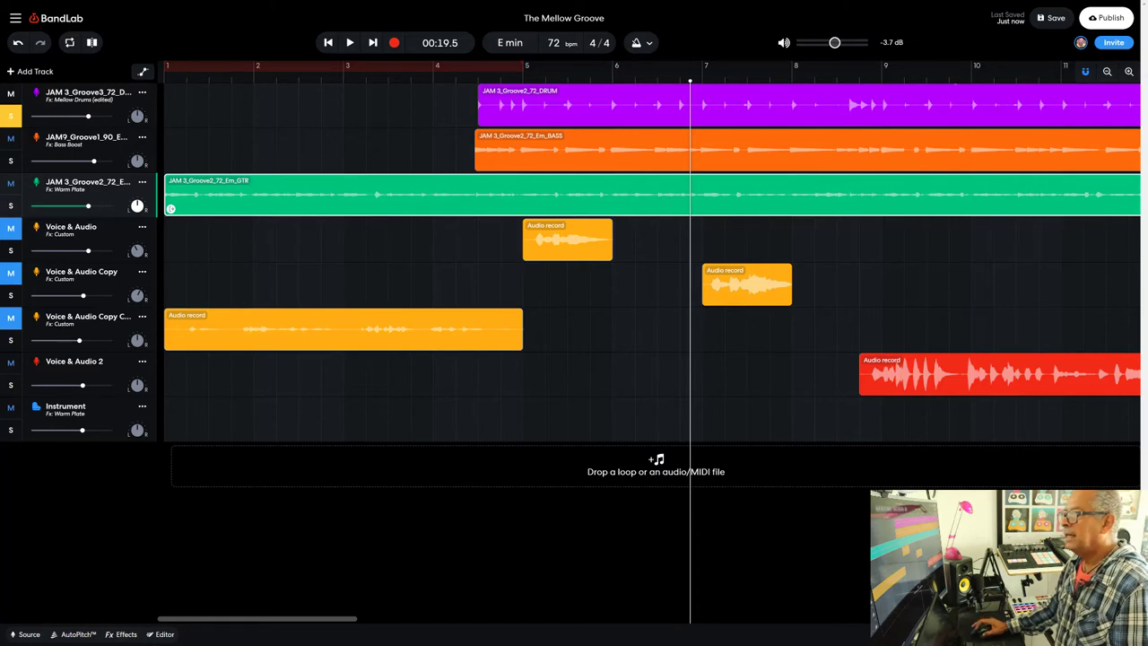
Switch the solo from drums to bass, replay from bar 4, and pause at the bass clip's start
left_click(11, 116)
left_click(11, 161)
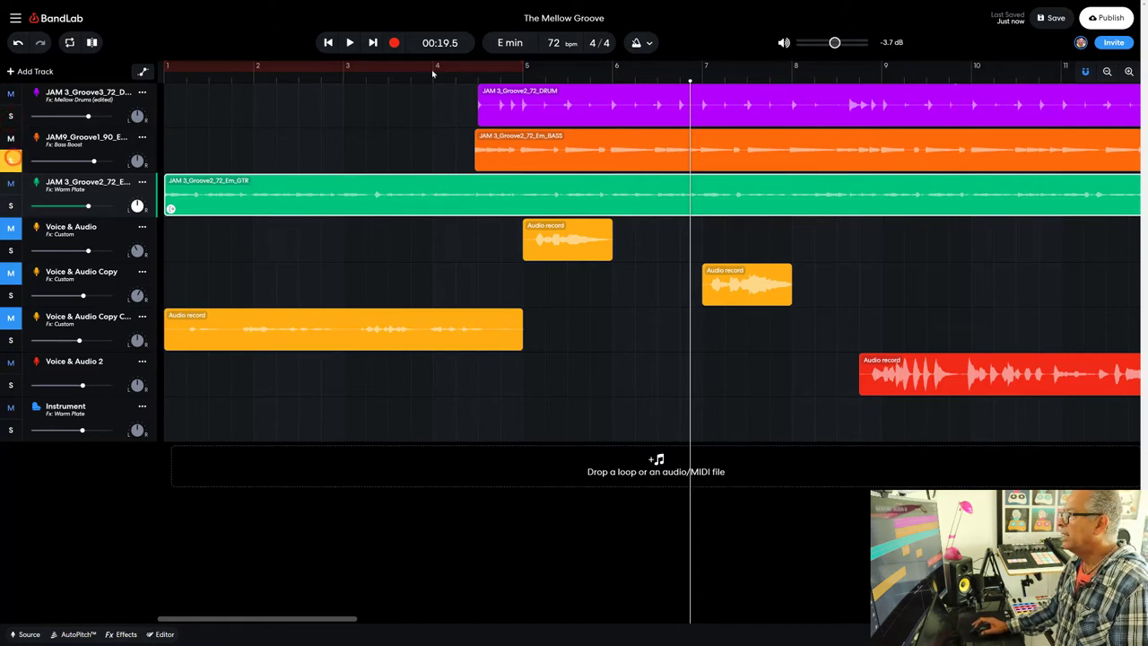
left_click(433, 81)
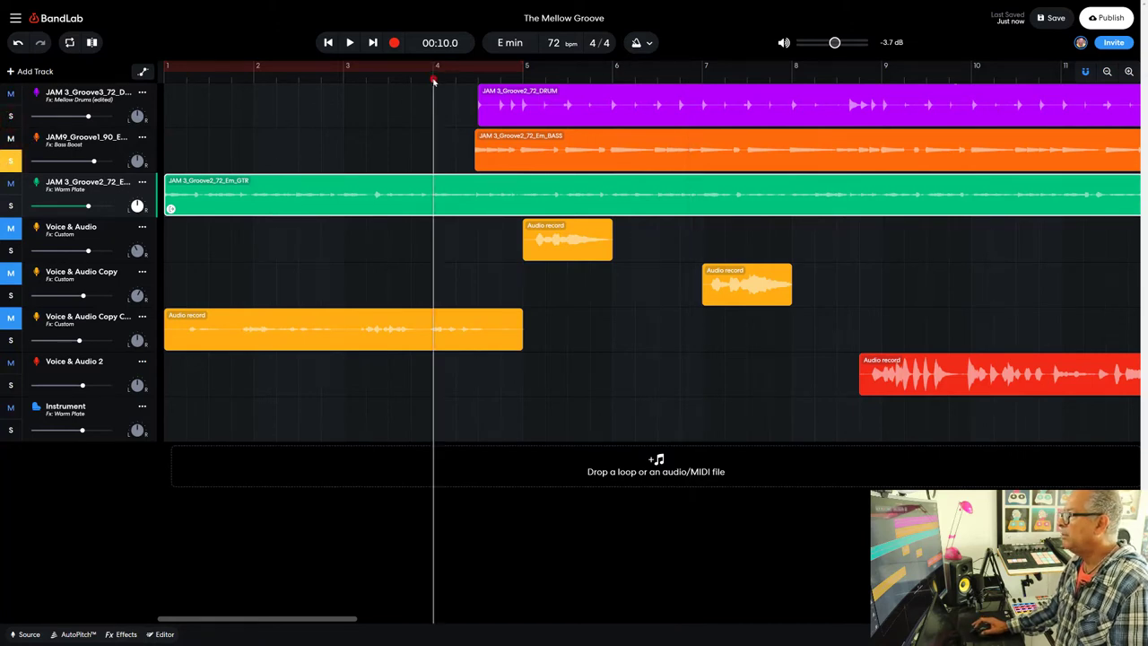
left_click(350, 42)
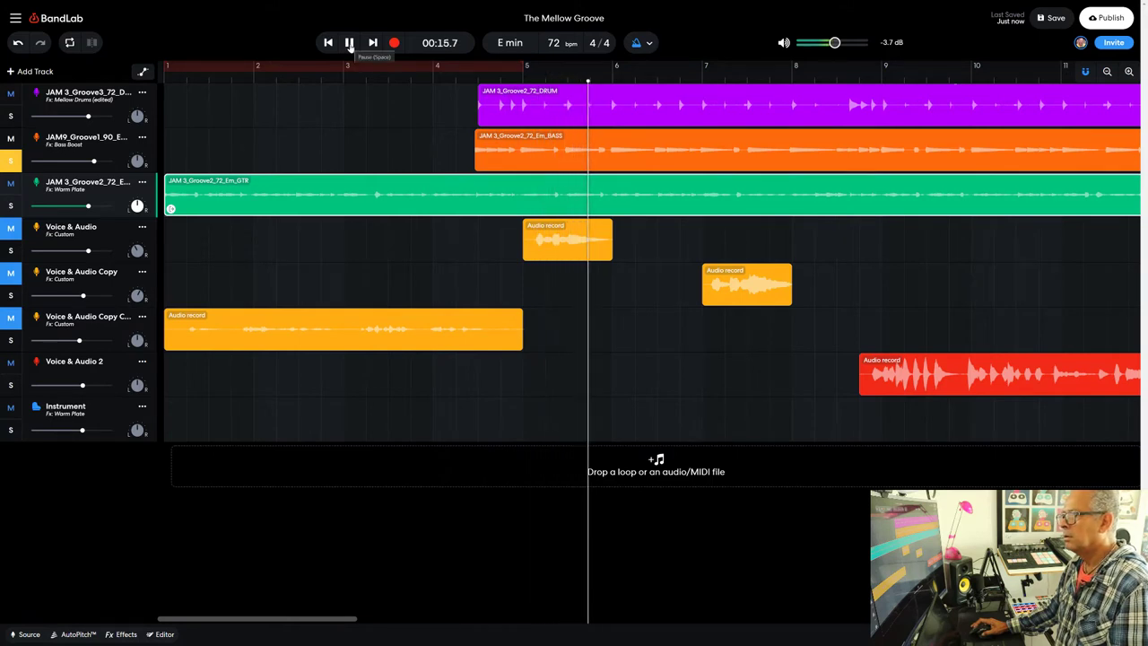
left_click(350, 43)
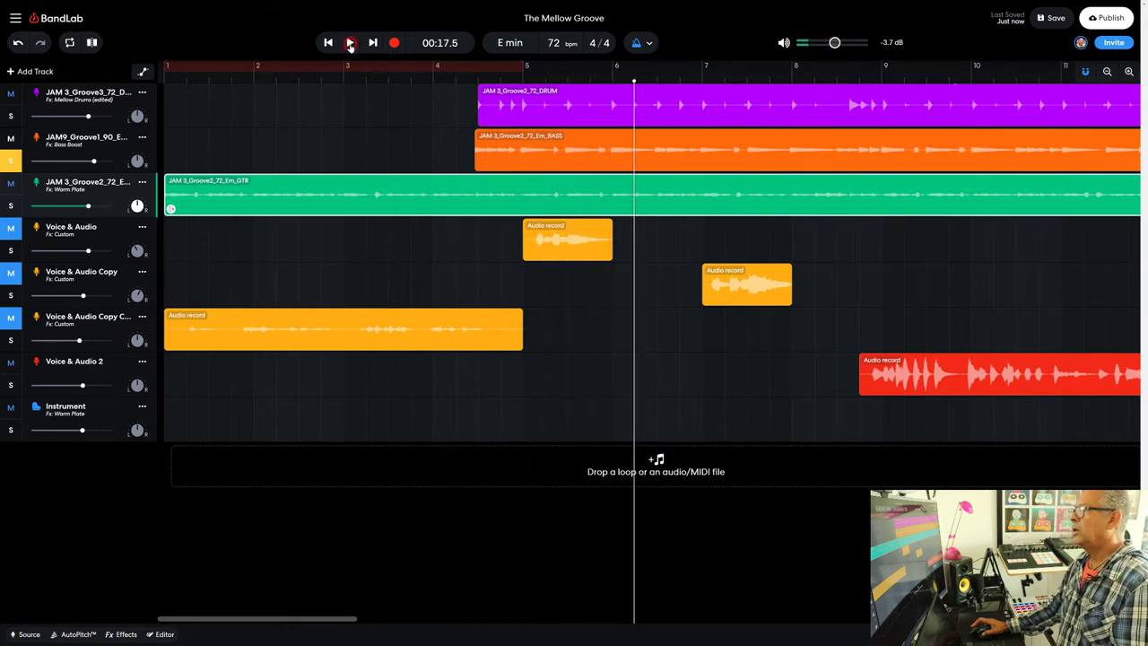
left_click(484, 148)
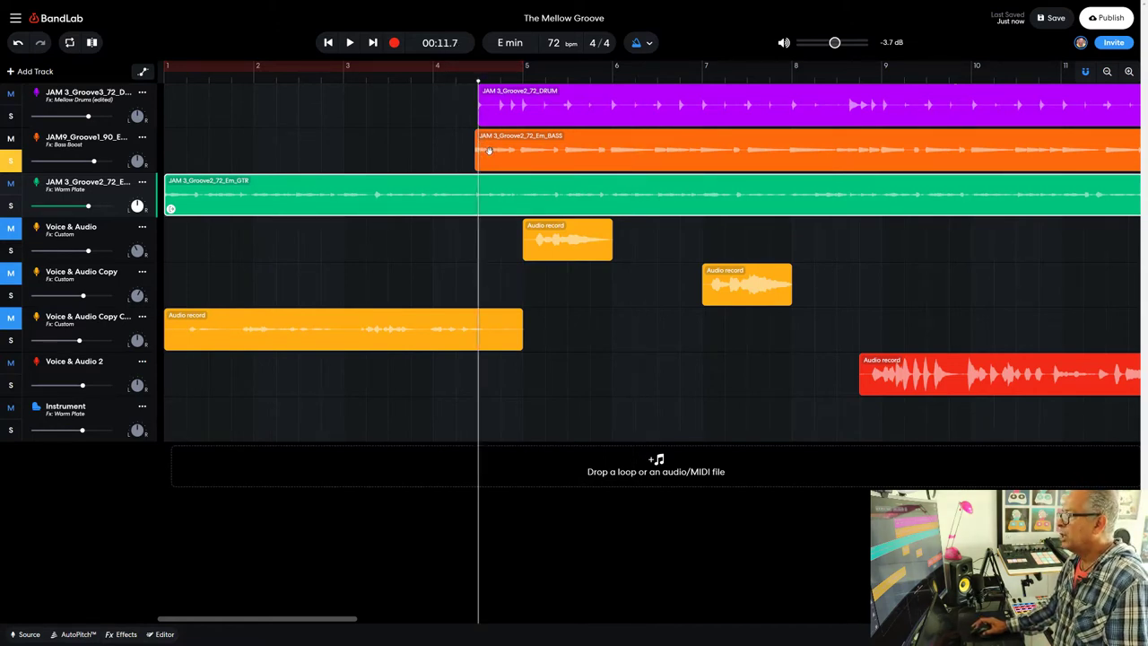
Drag the JAM3_Groove2_72_Em_BASS clip left until it snaps level with the drum clip's start
mouse_move(507, 150)
left_mouse_down()
mouse_move(487, 153)
mouse_move(530, 150)
left_mouse_up()
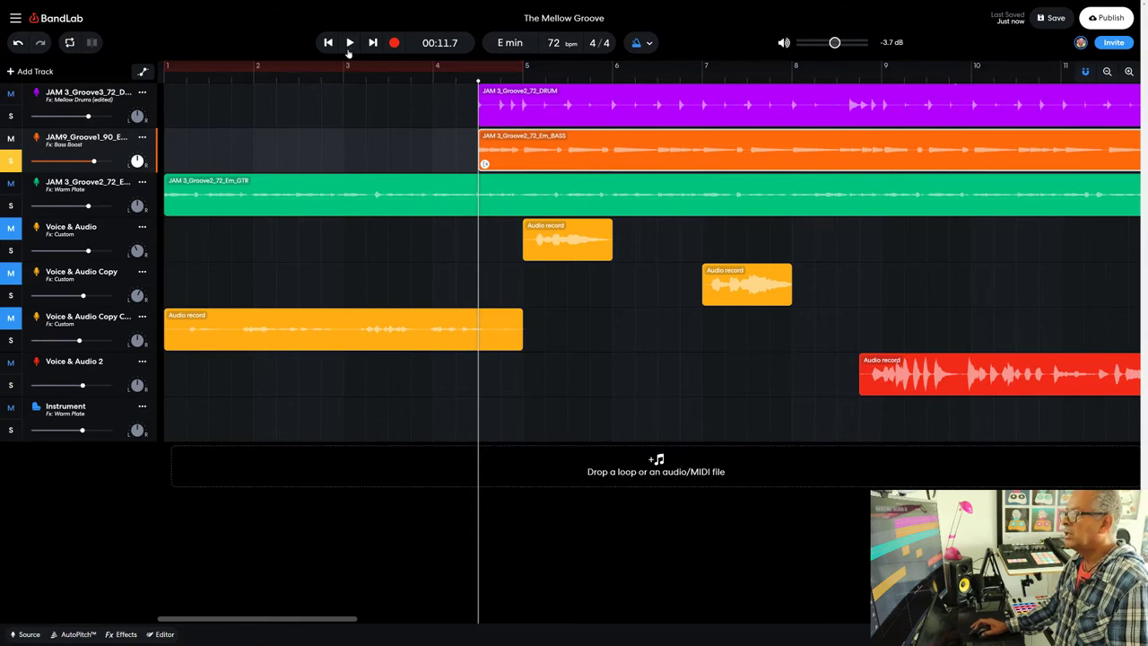
Solo drums alongside bass, play both loops, then unsolo both and return to the song start
left_click(11, 118)
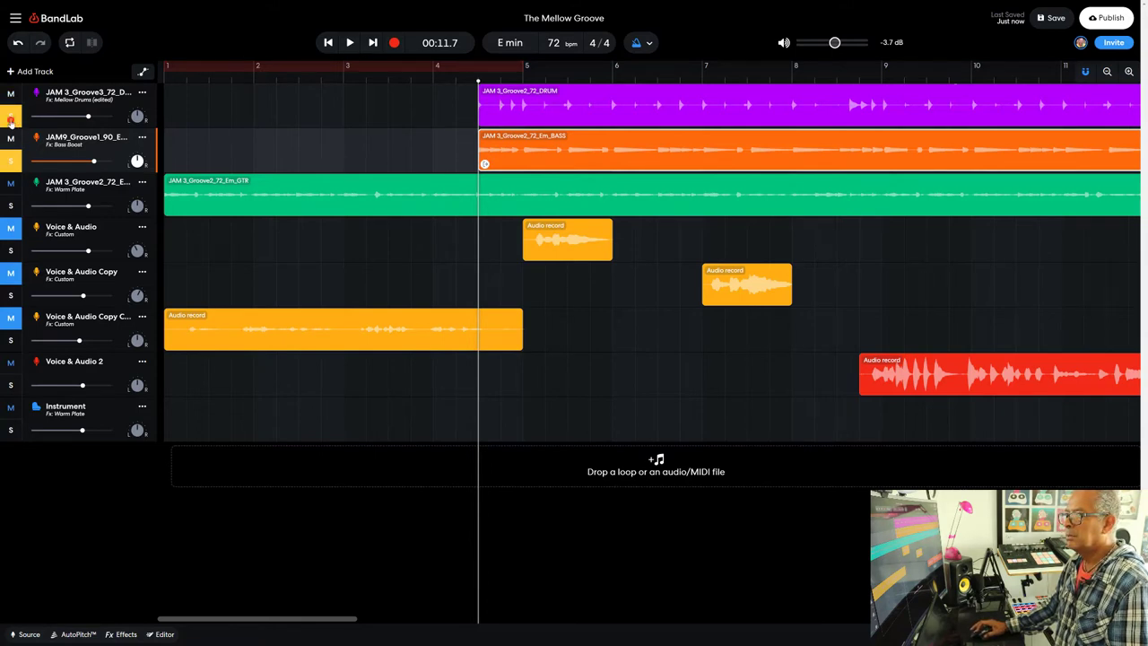
left_click(351, 43)
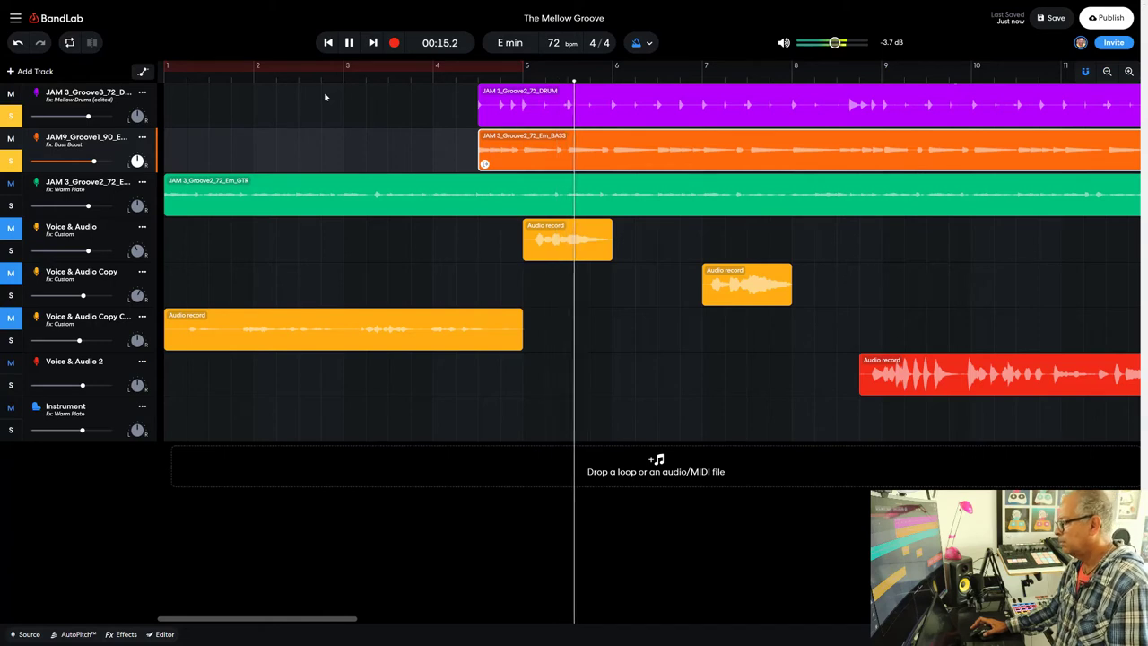
left_click(350, 43)
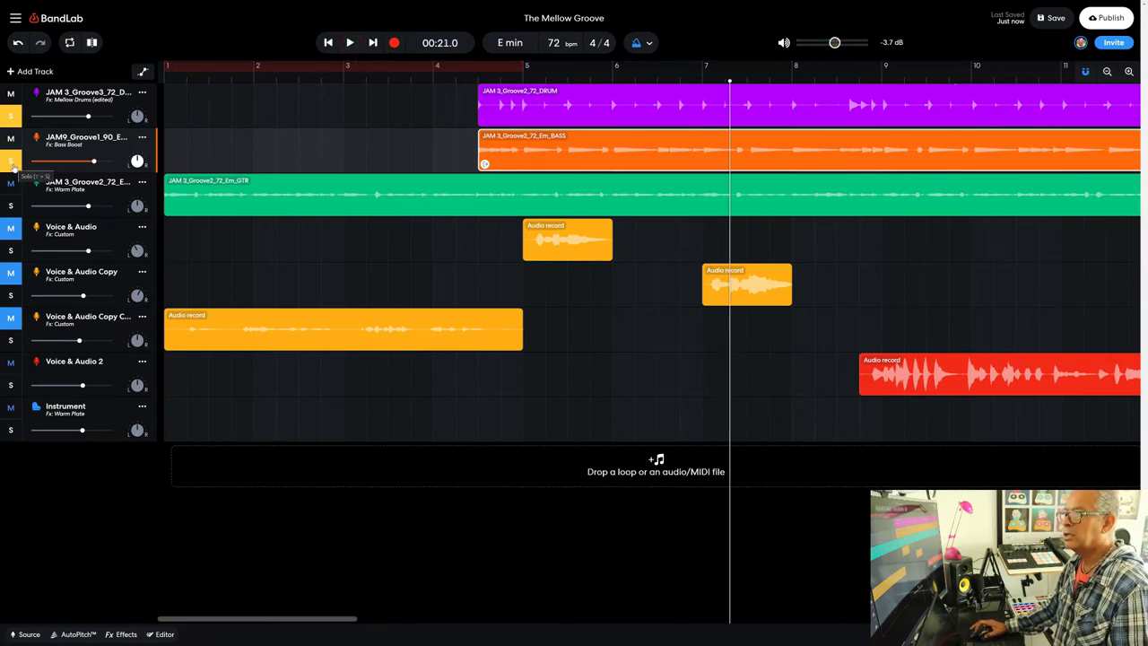
left_click(11, 117)
left_click(11, 161)
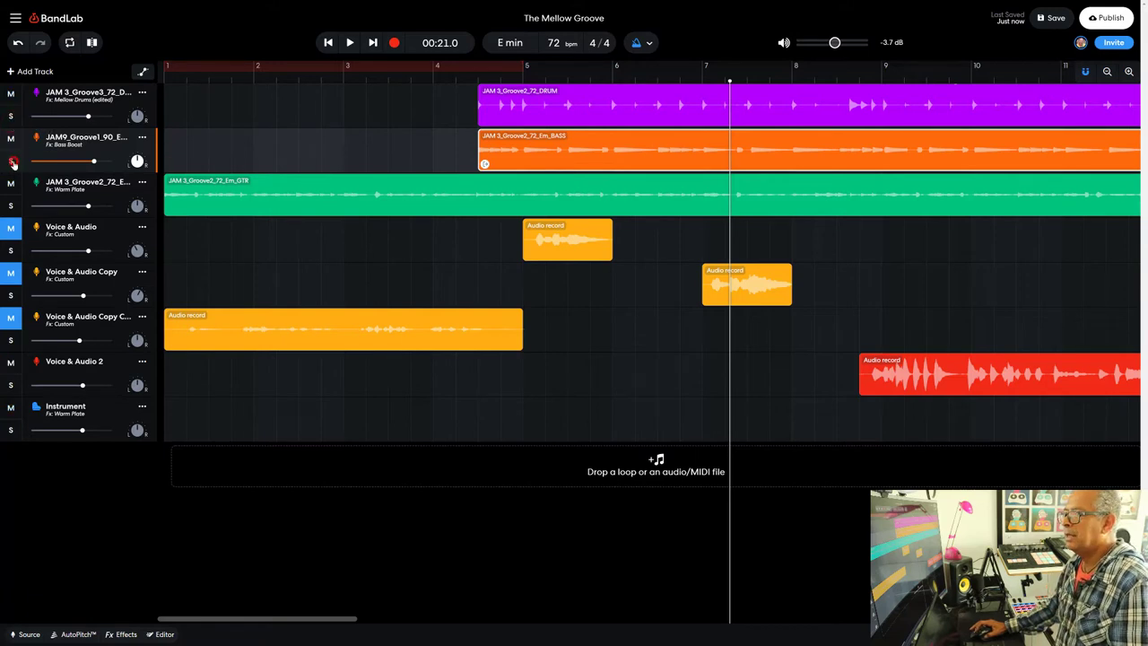
left_click(329, 43)
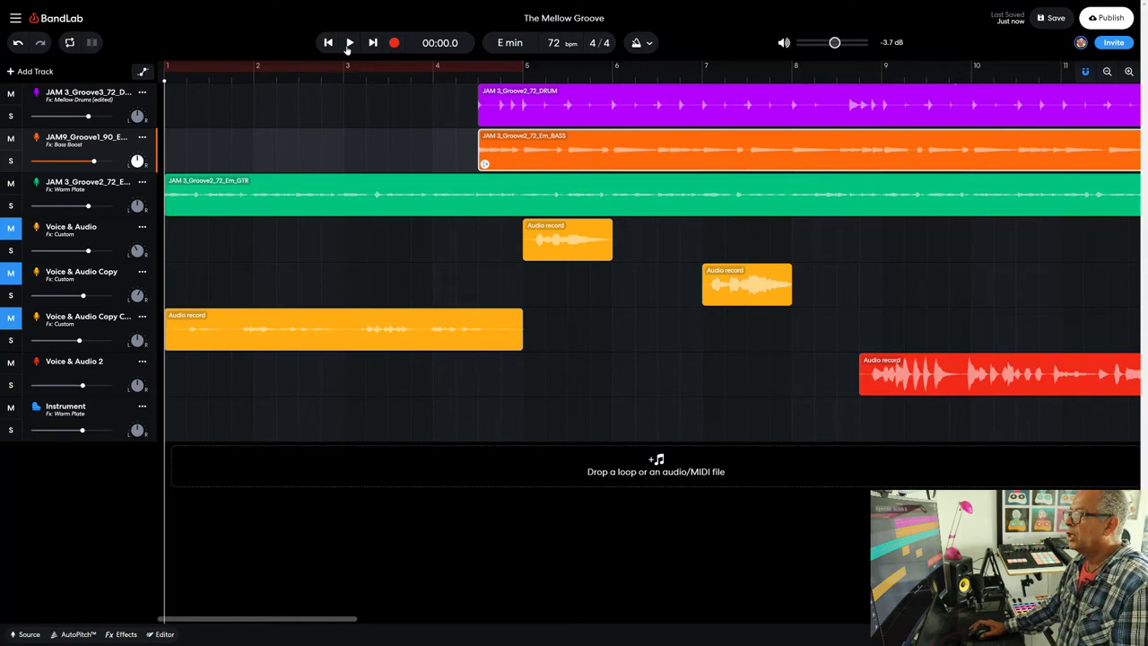
Play the full Mellow Groove mix from the start, then stop it
left_click(349, 43)
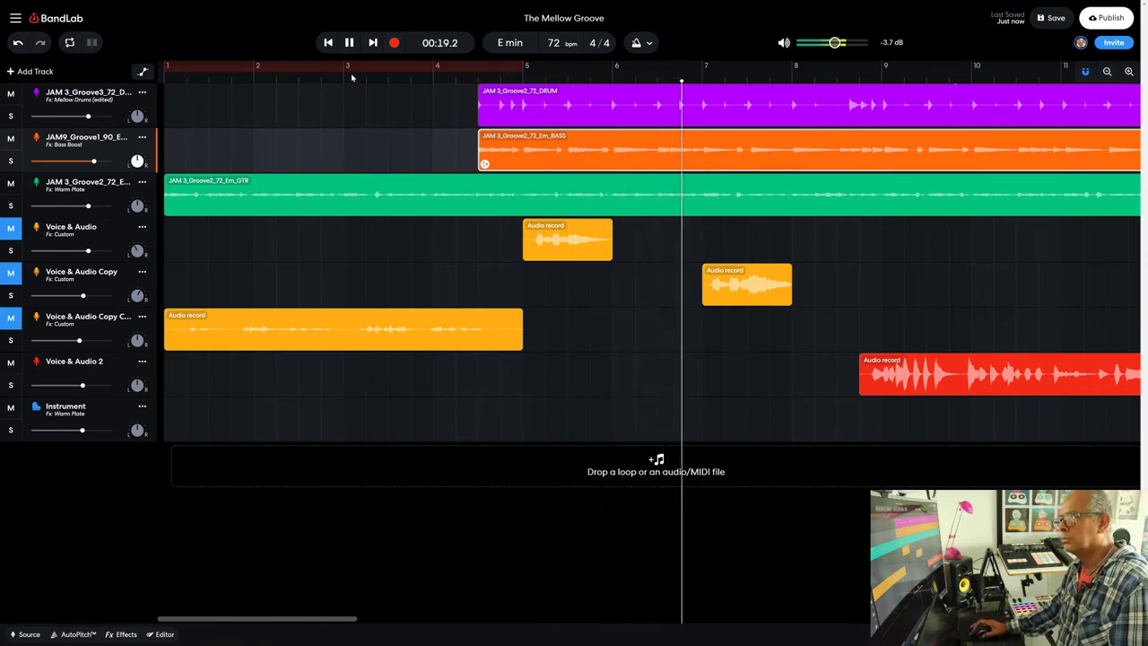
left_click(349, 43)
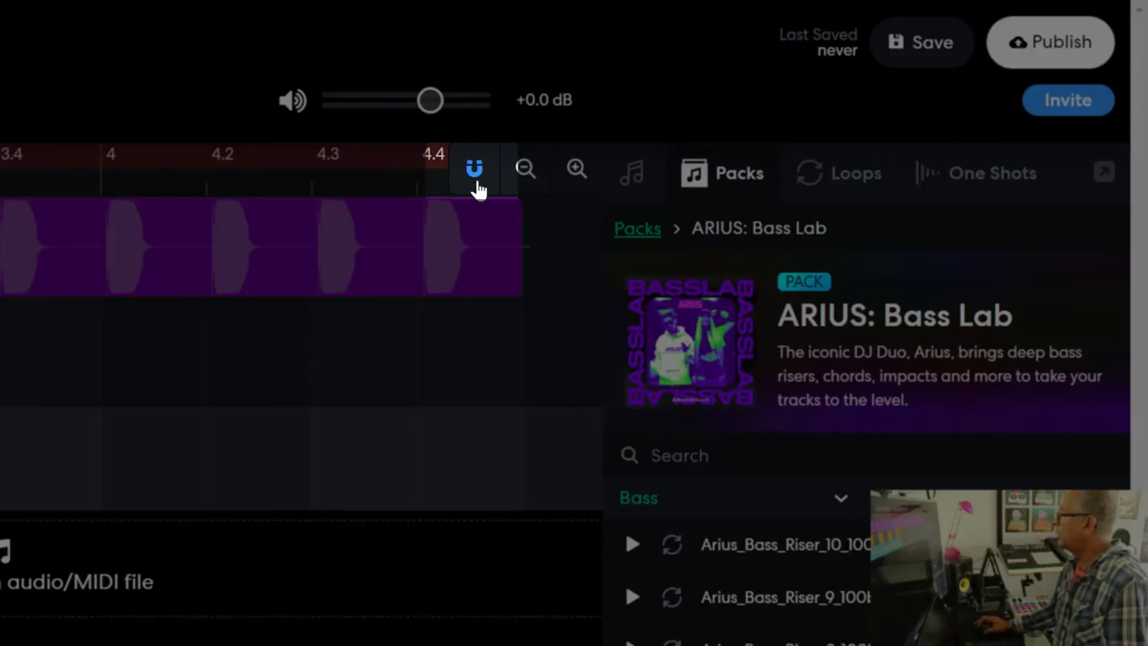
Turn Snap off and drag the Bass_Wub clip freely to sit just past bar 1's downbeat
left_click(476, 176)
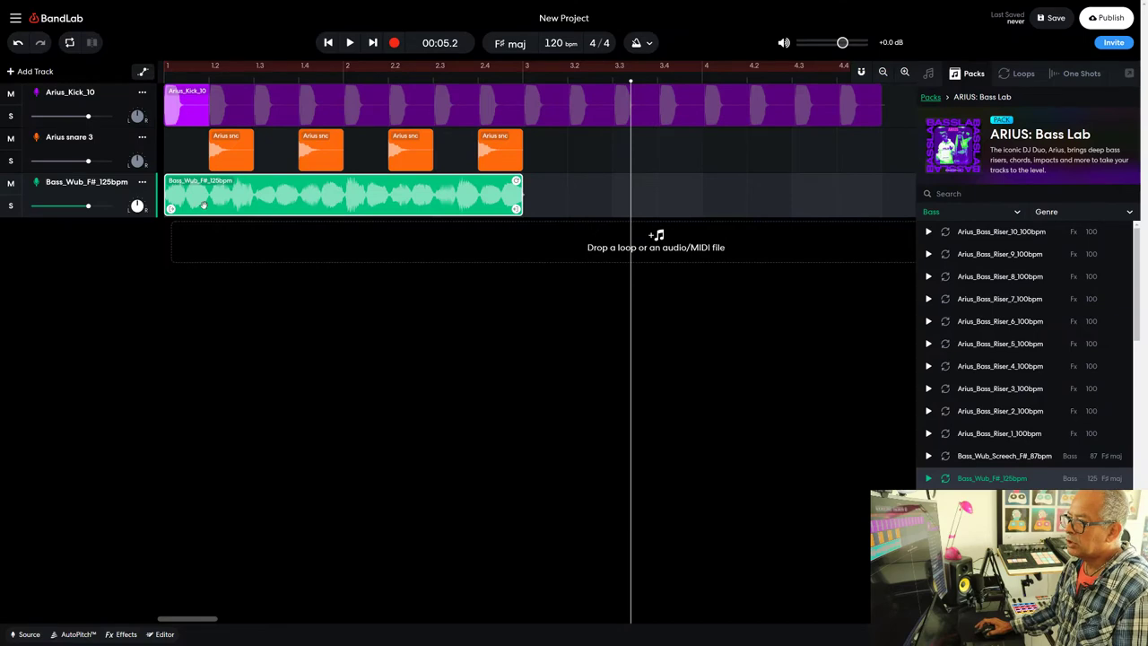
left_click_drag(203, 206, 284, 197)
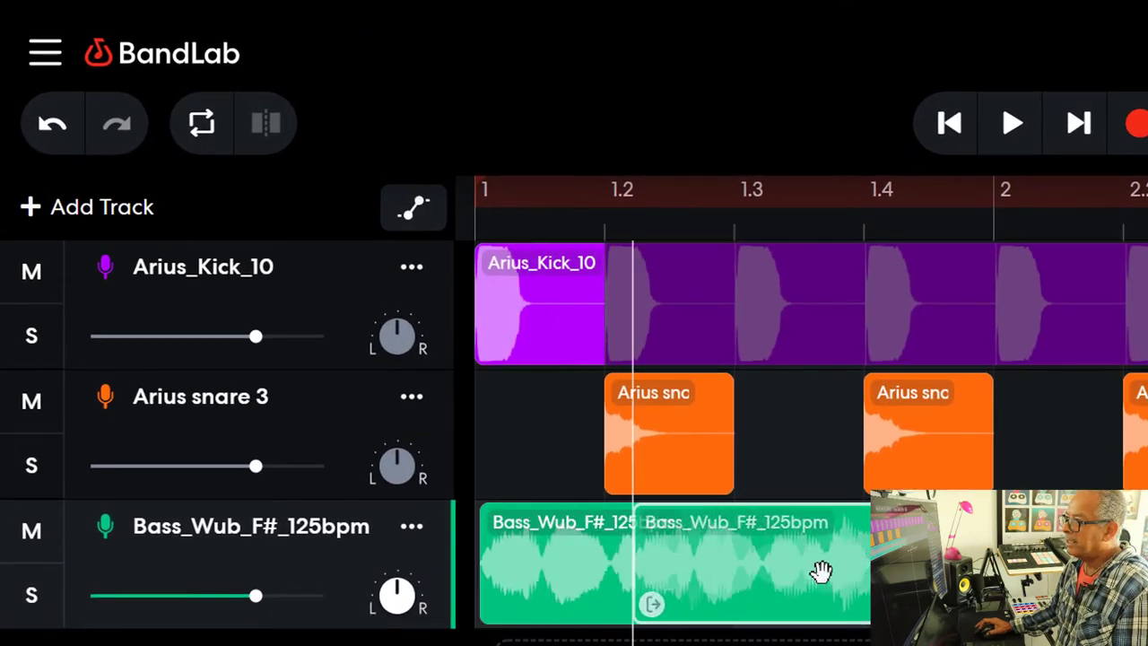
left_click_drag(821, 571, 521, 544)
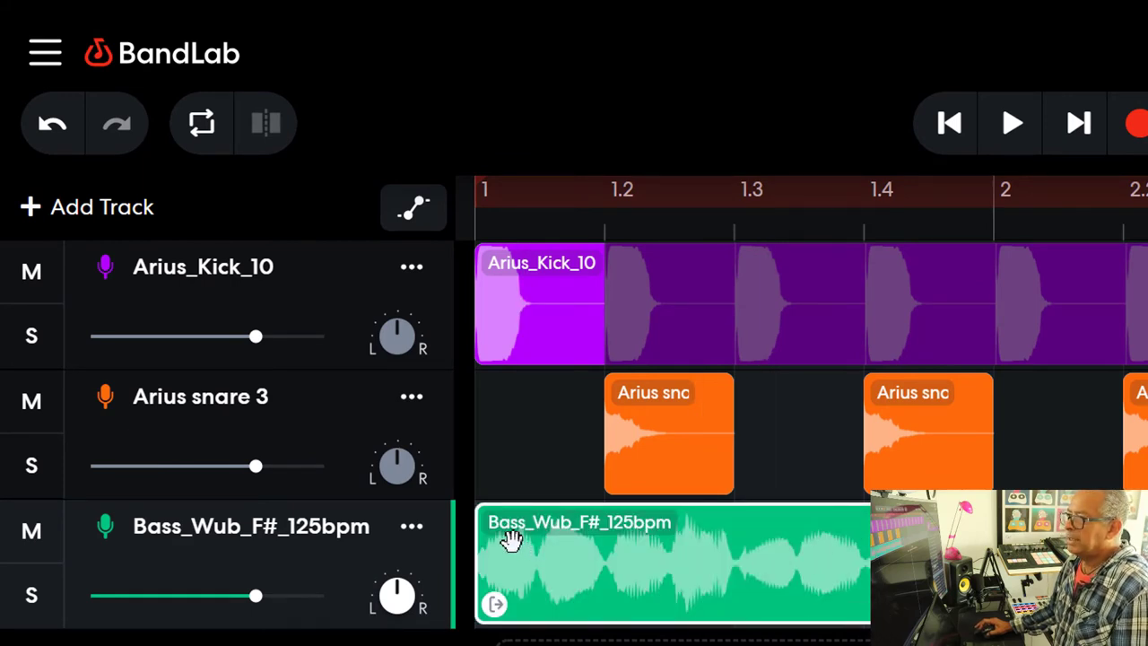
left_click_drag(509, 538, 513, 540)
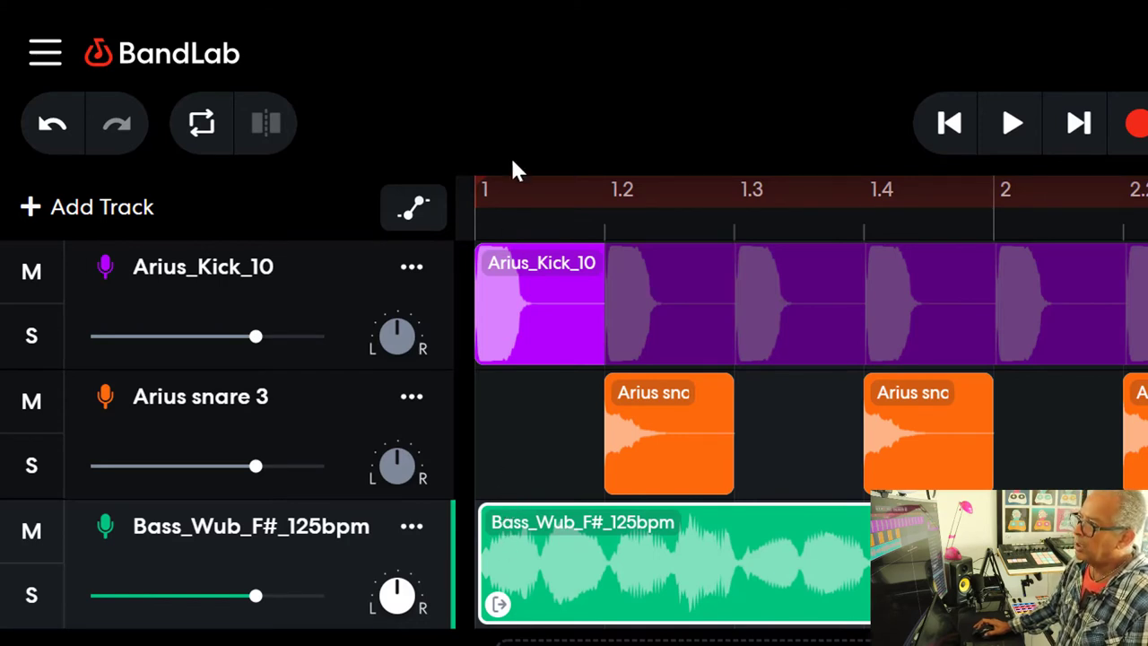
left_click(474, 232)
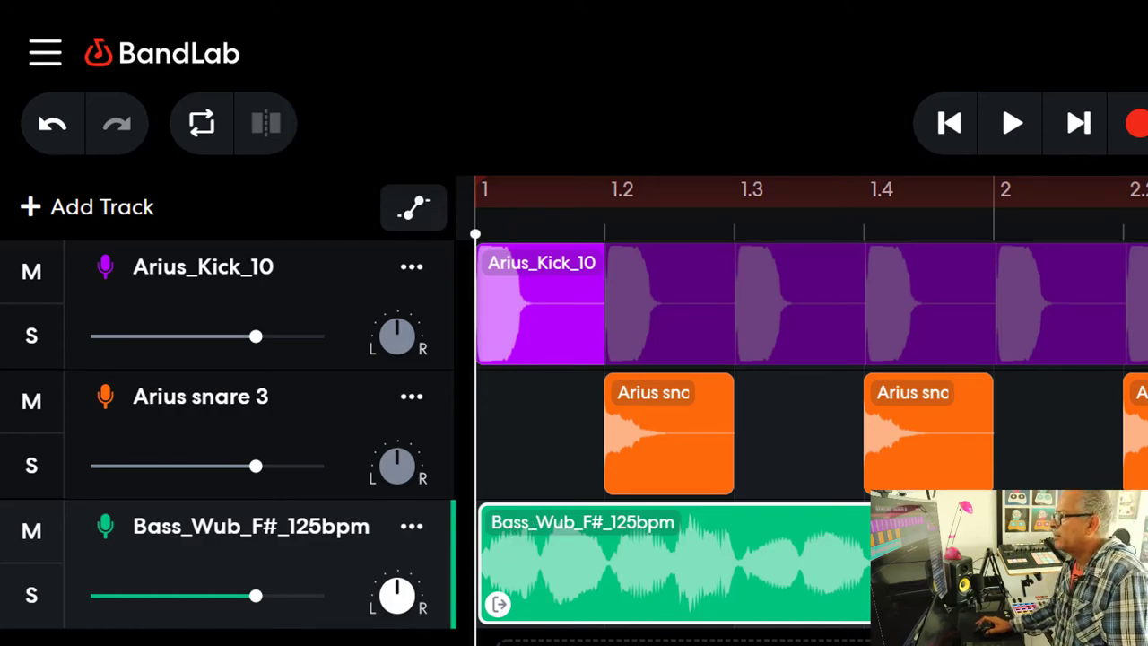
scroll(607, 360, "down", 5)
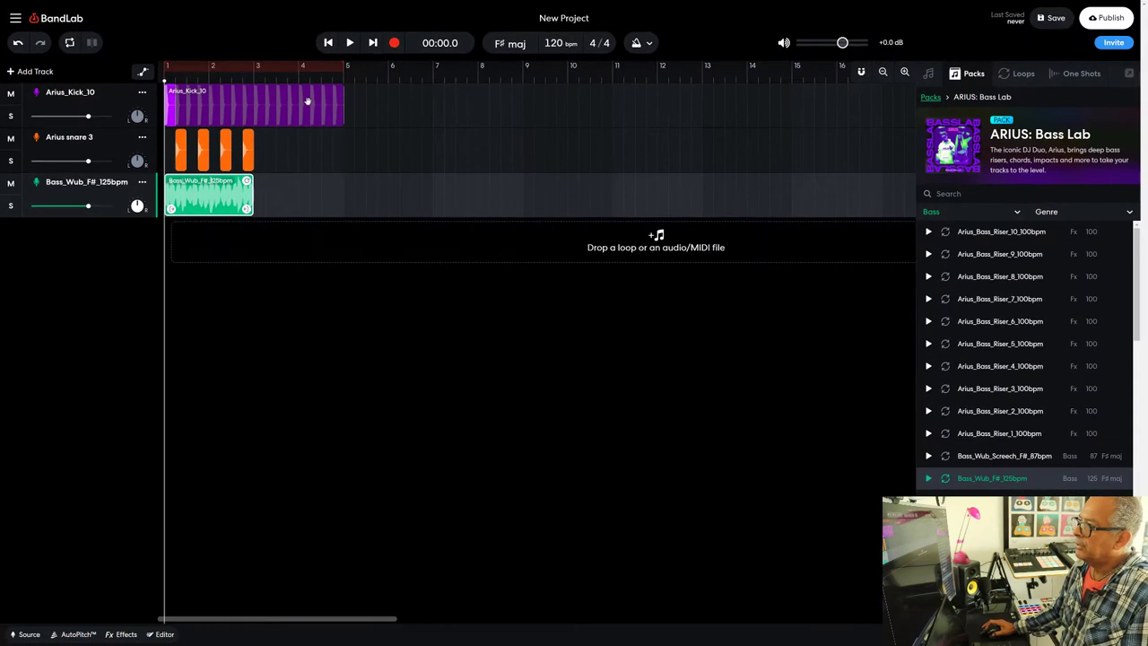
Loop the Arius_Kick_10 and Bass_Wub clips to bar 9 and play the kick, snare and bass together
left_click(310, 103)
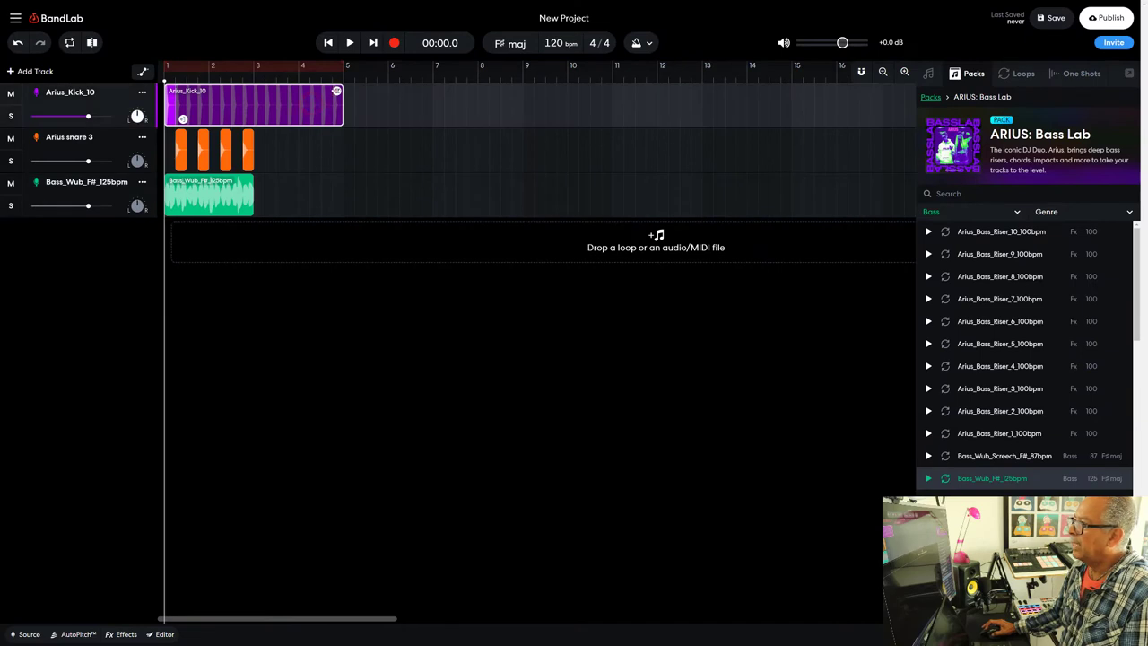
left_click_drag(336, 91, 516, 90)
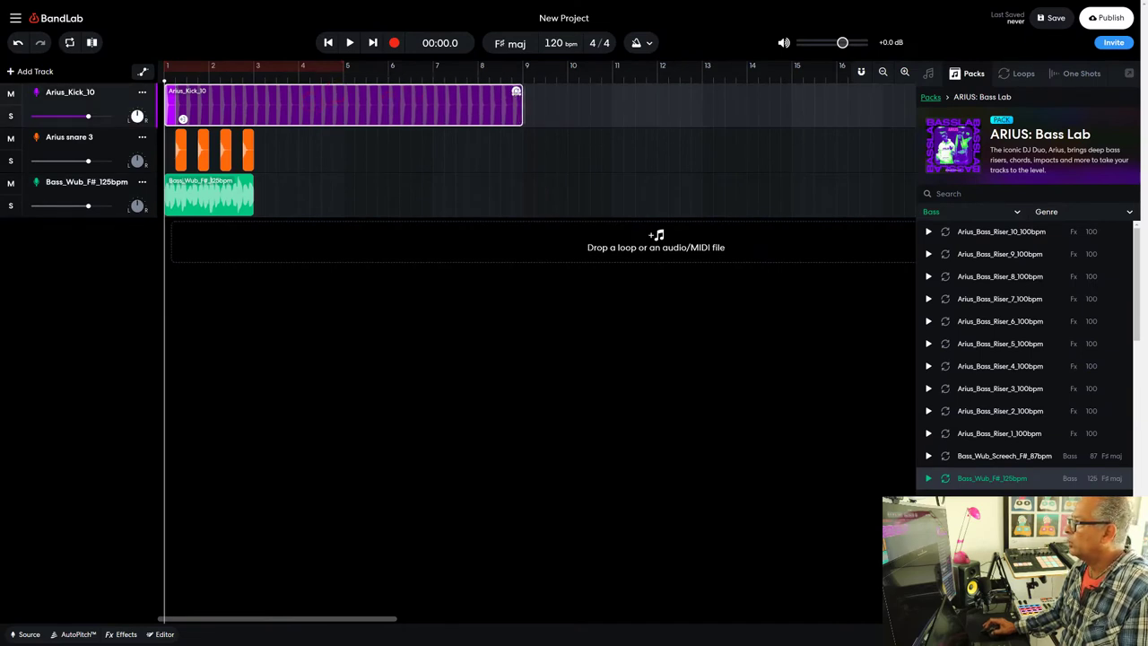
left_click(236, 186)
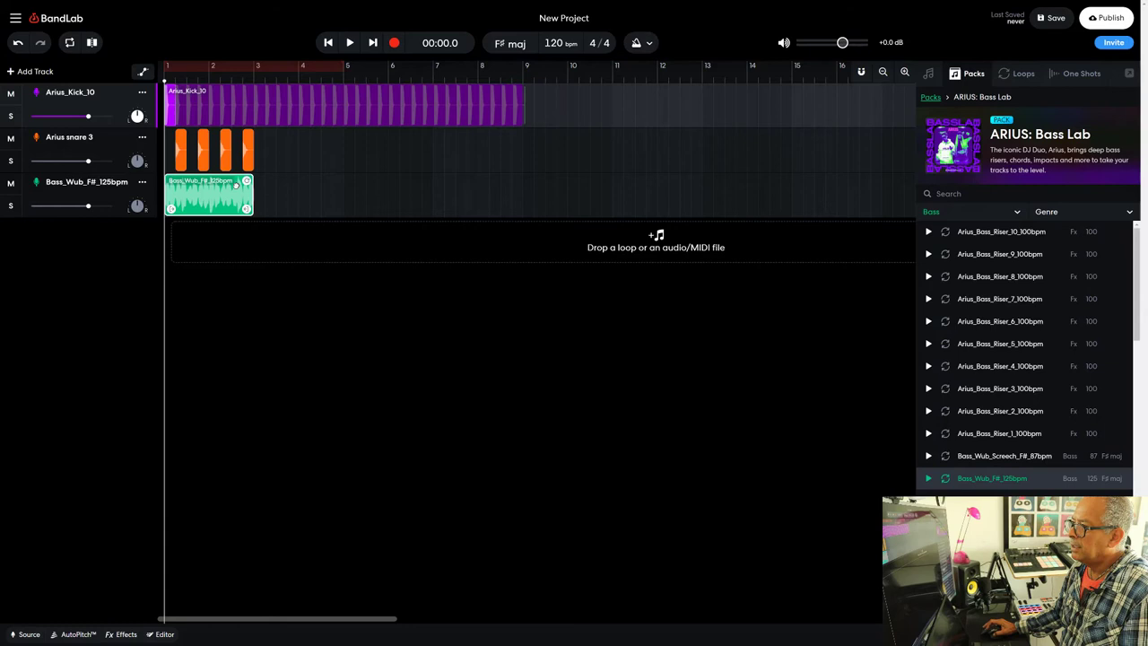
left_click_drag(262, 180, 517, 180)
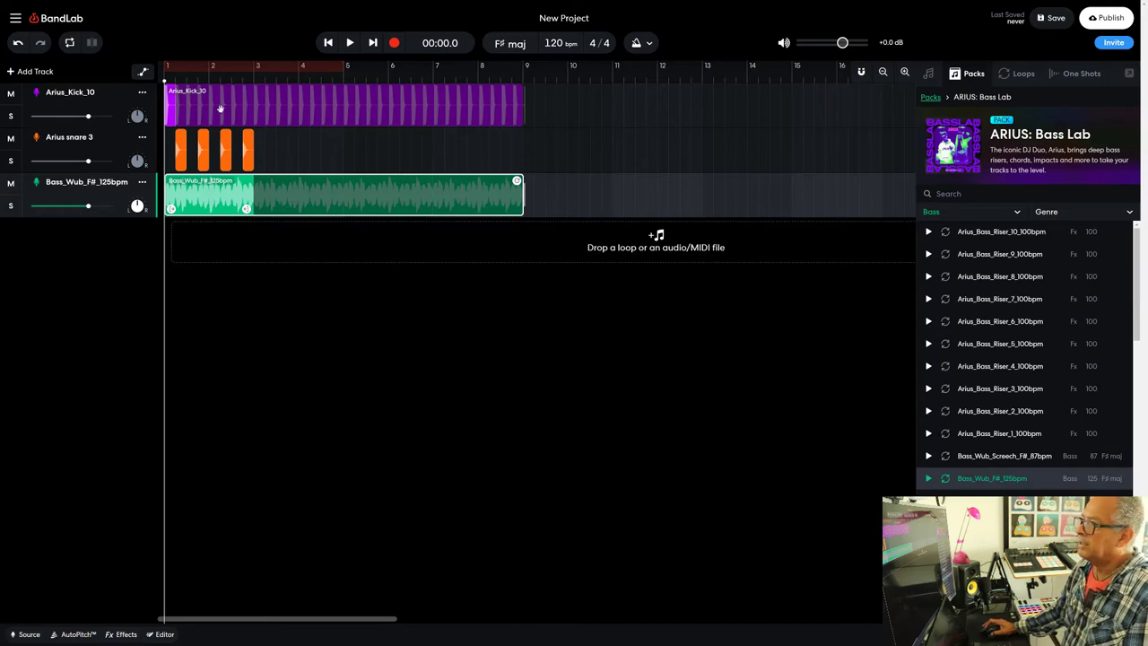
left_click(351, 43)
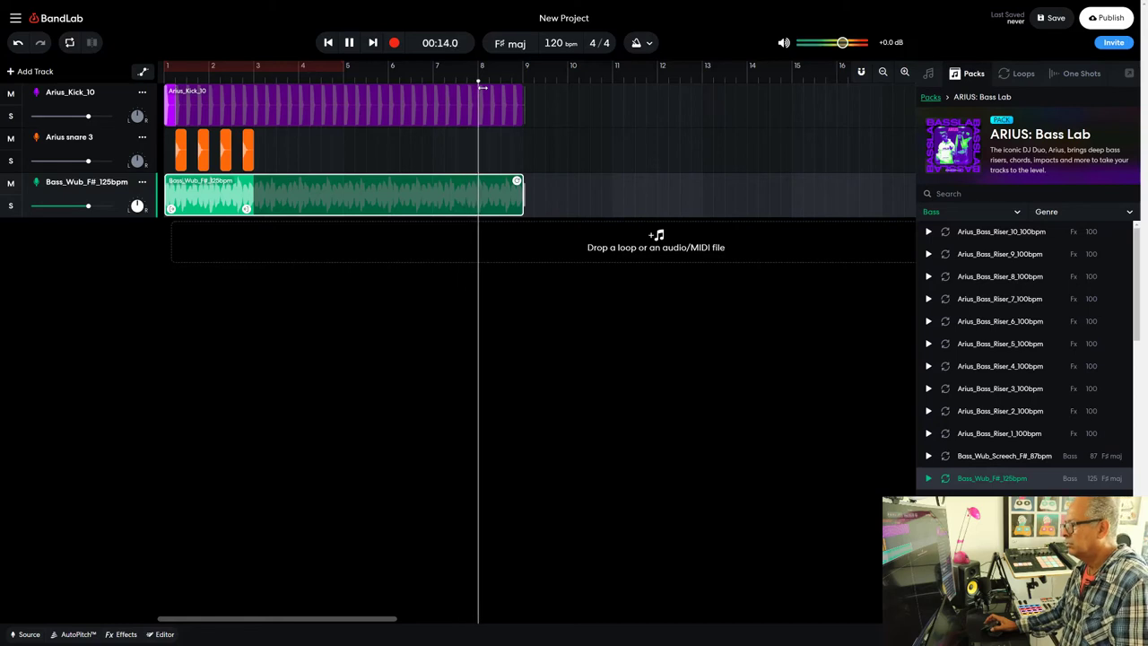
Pause playback, return to the start, and set the playhead at bar 3 (00:04.0)
left_click(349, 43)
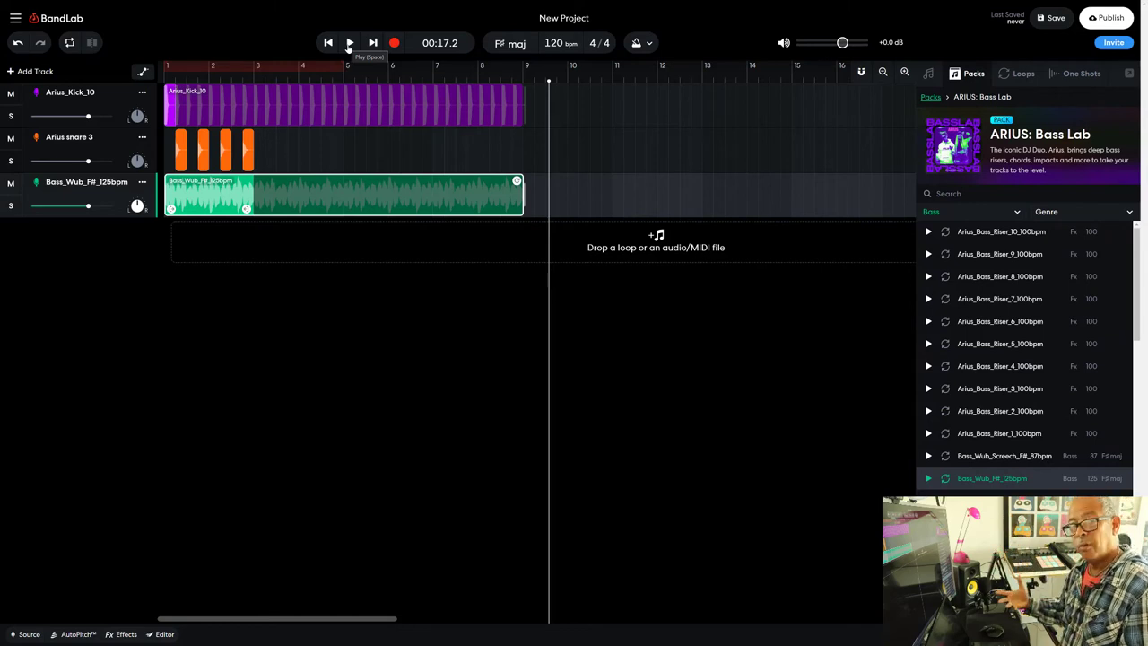
scroll(640, 282, "up", 4)
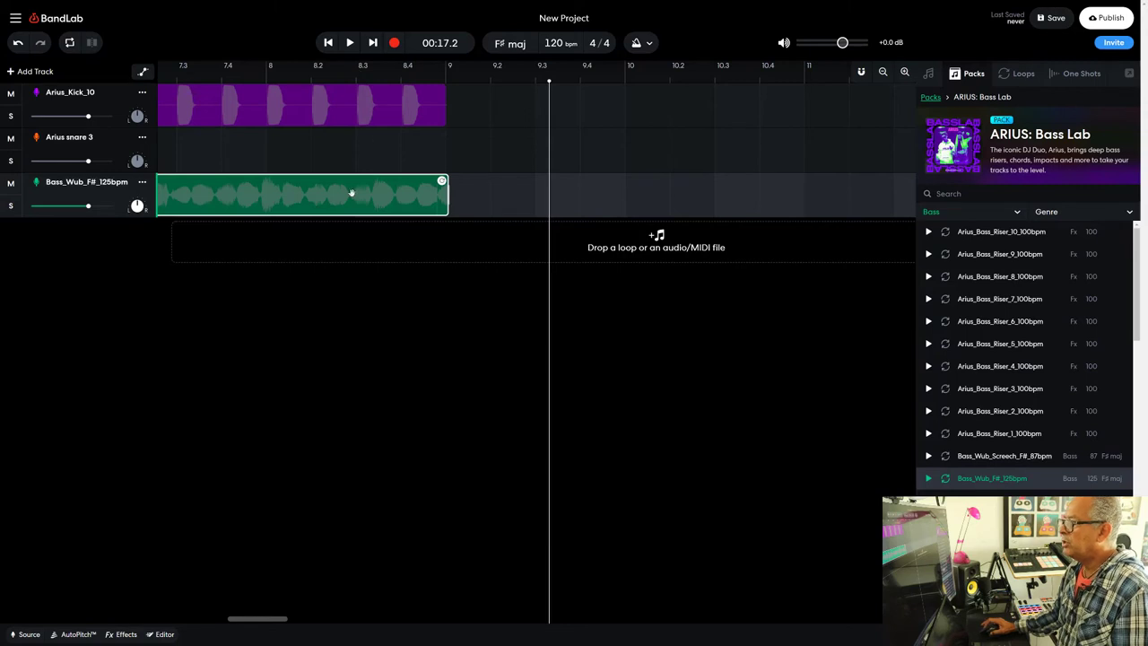
left_click(328, 43)
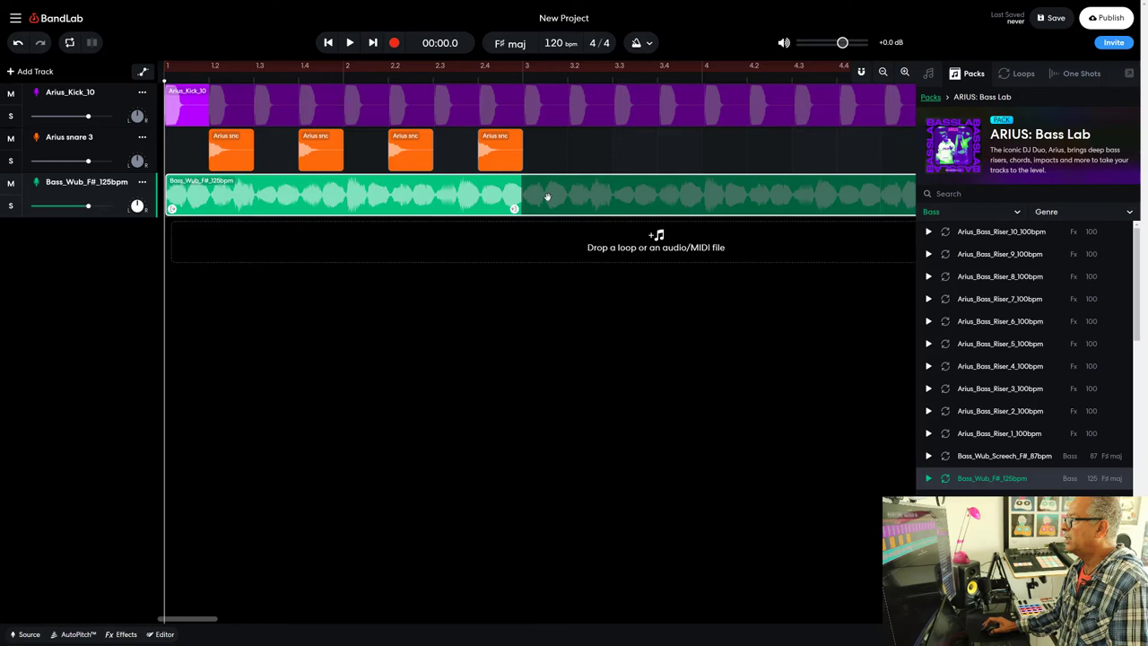
left_click(525, 78)
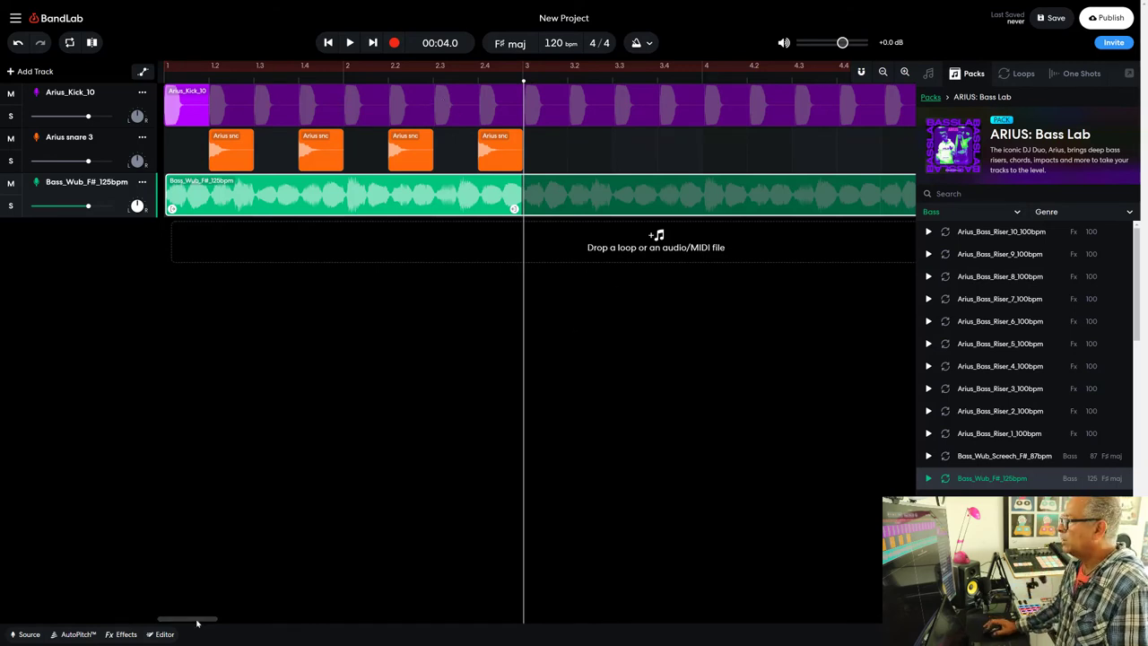
Put the playhead at bar 5, zoom out, then move it to bar 7 and bar 9 (00:16.0)
left_click_drag(201, 620, 228, 623)
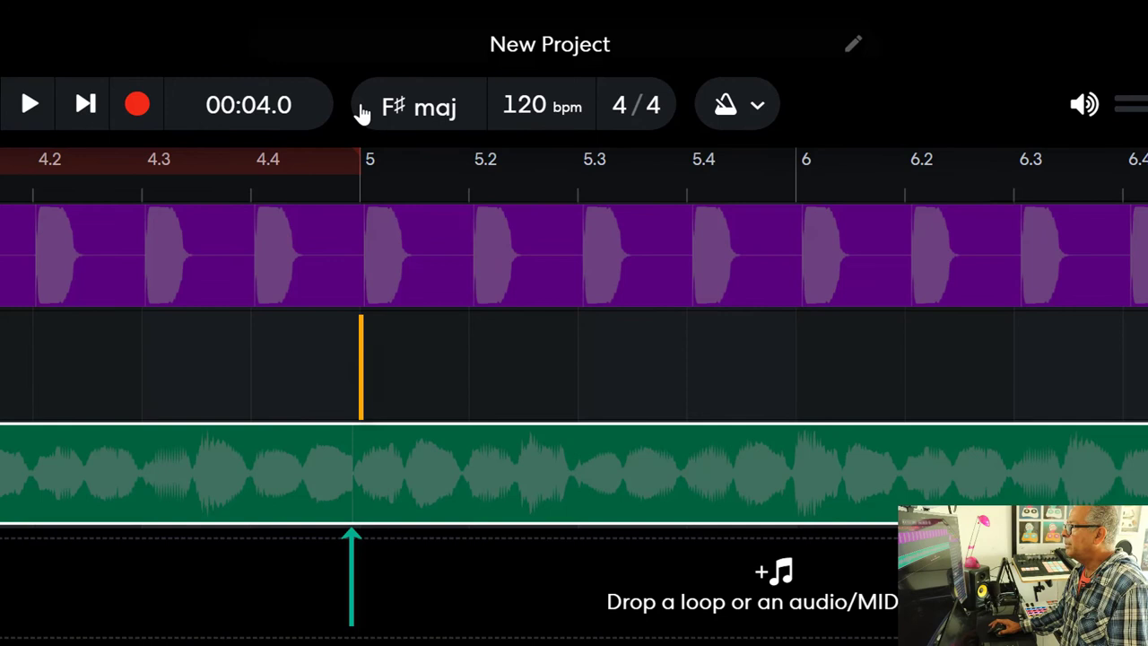
left_click(356, 184)
mouse_move(342, 182)
left_mouse_down()
mouse_move(329, 183)
mouse_move(352, 184)
left_mouse_up()
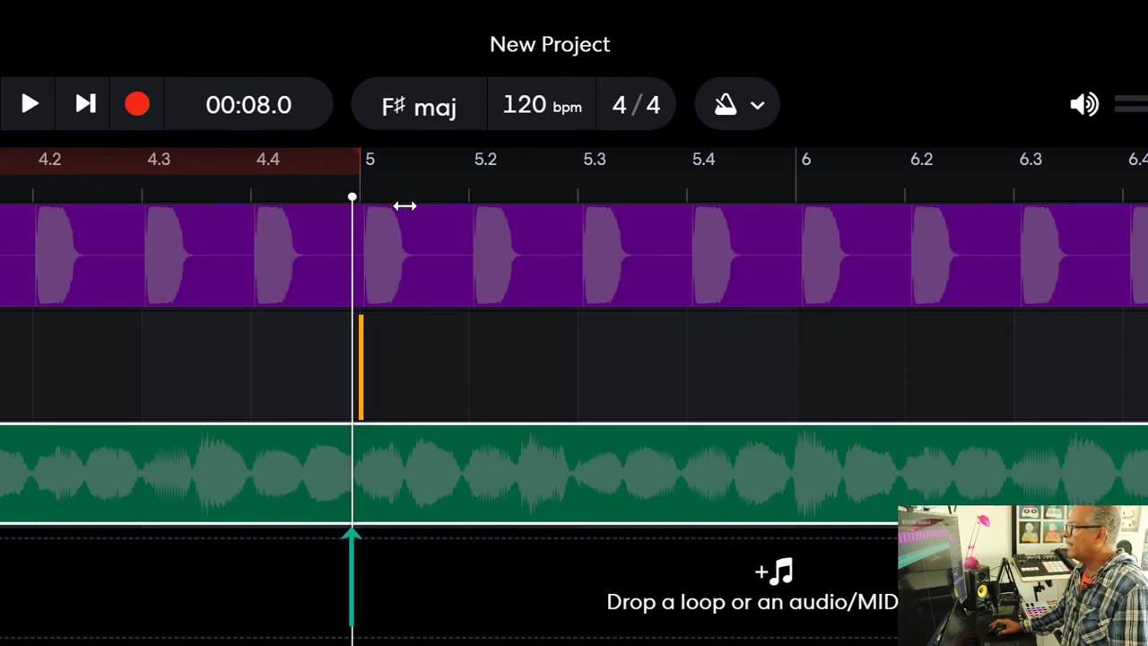
key("minus")
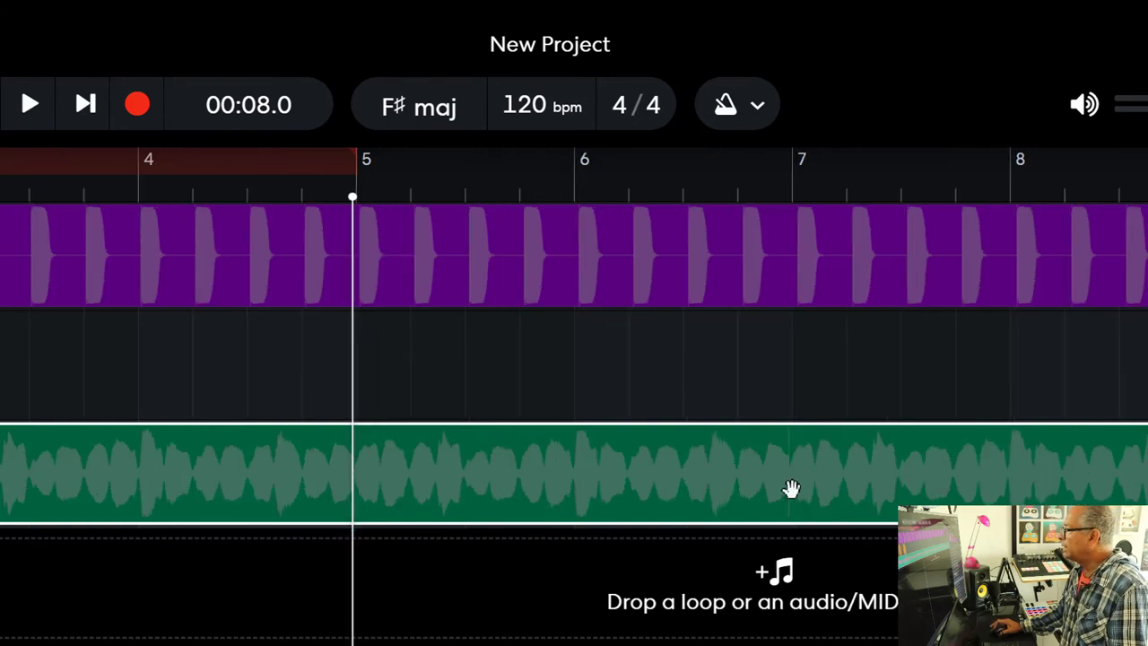
left_click_drag(355, 196, 790, 211)
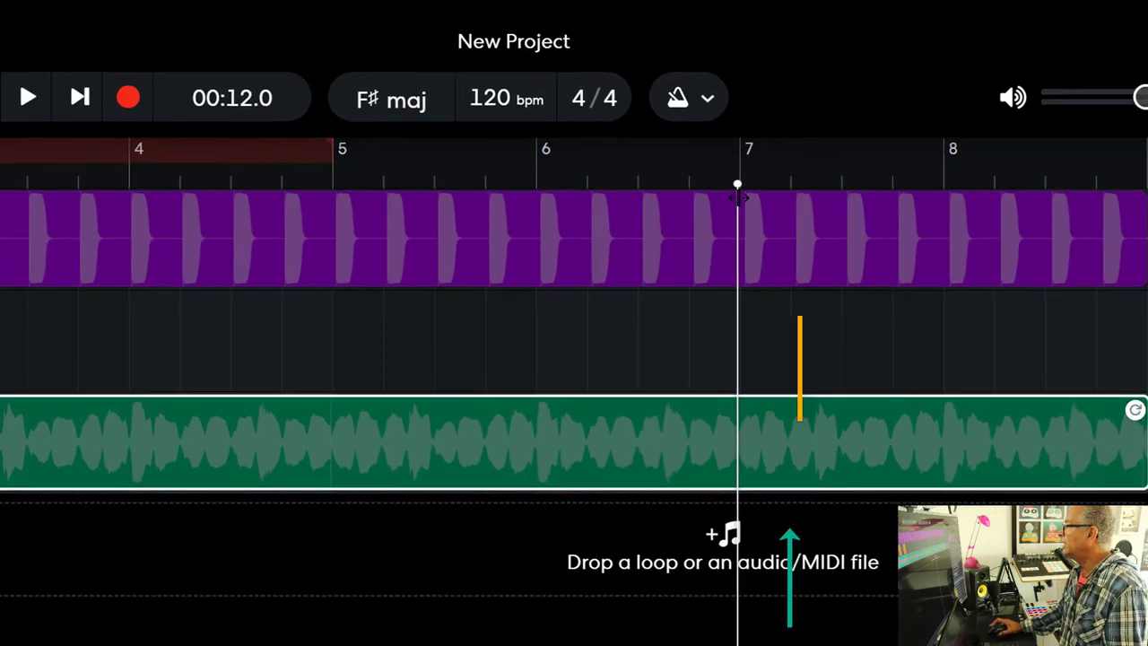
left_click_drag(790, 211, 1043, 147)
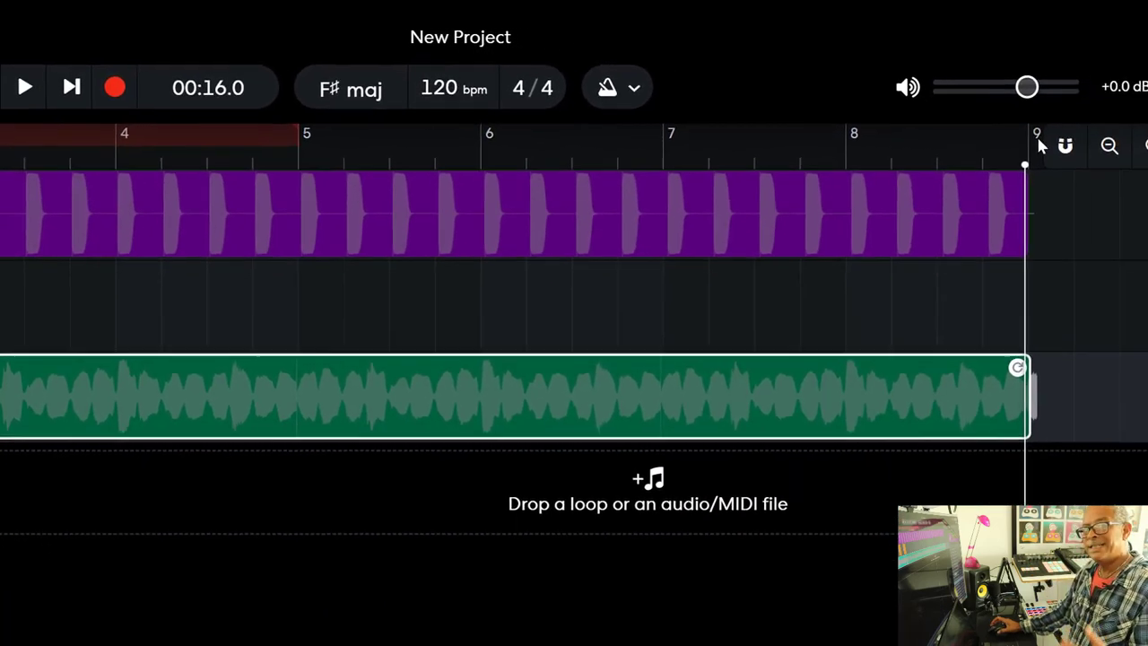